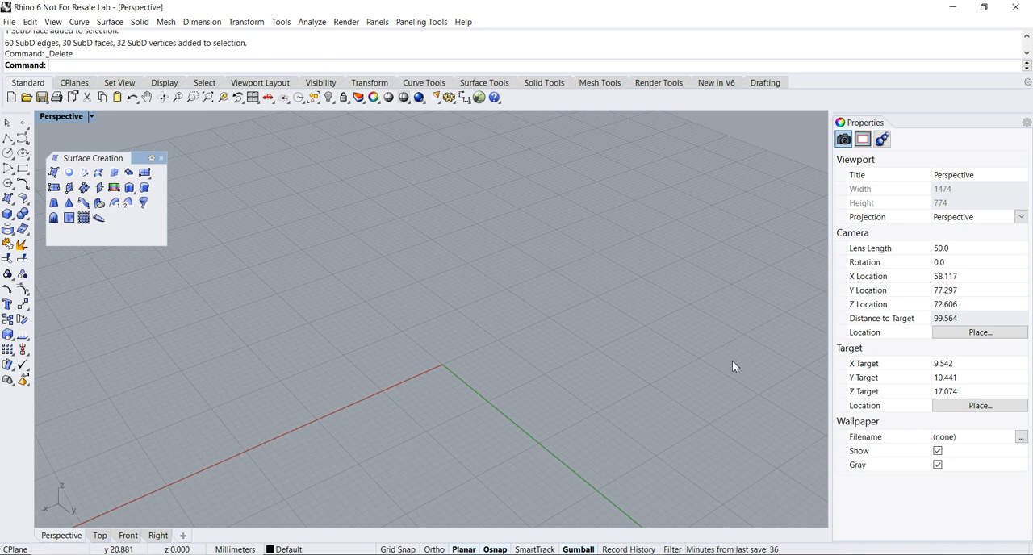
- Open the Selection Filter, reposition it over the viewport, and toggle it with the SelectionFilter command
click(671, 549)
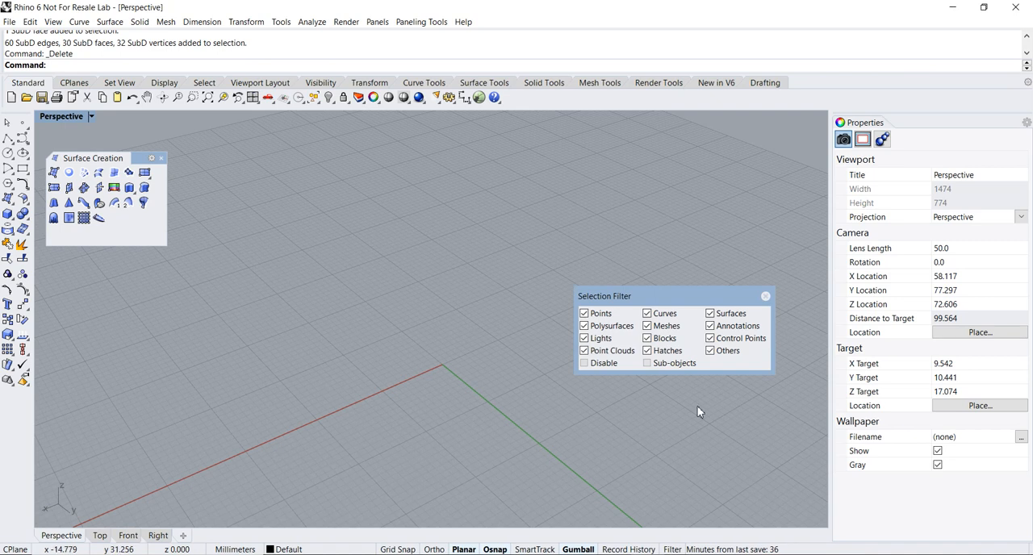
drag(677, 300, 668, 401)
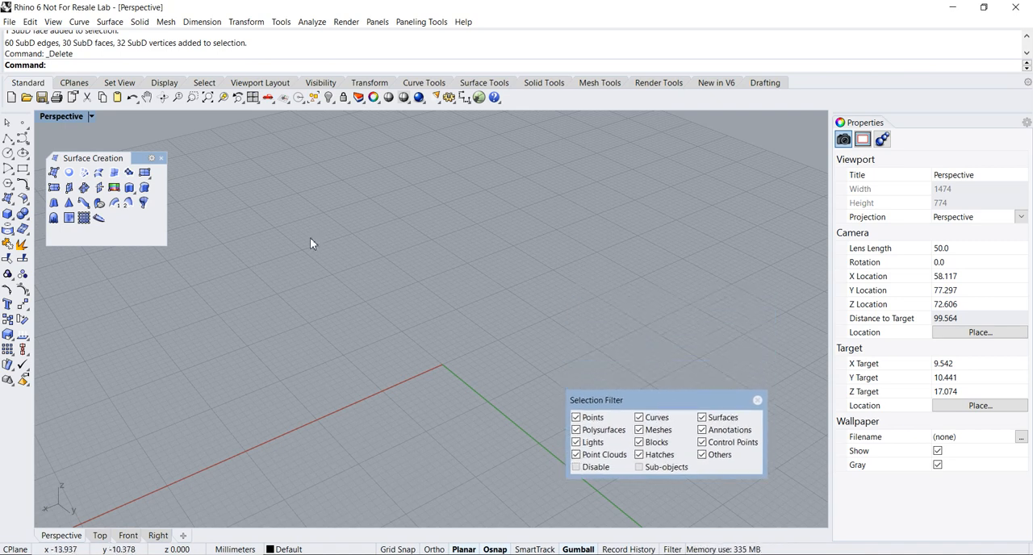
click(67, 68)
text(SelectionFilter)
key(Return)
key(Return)
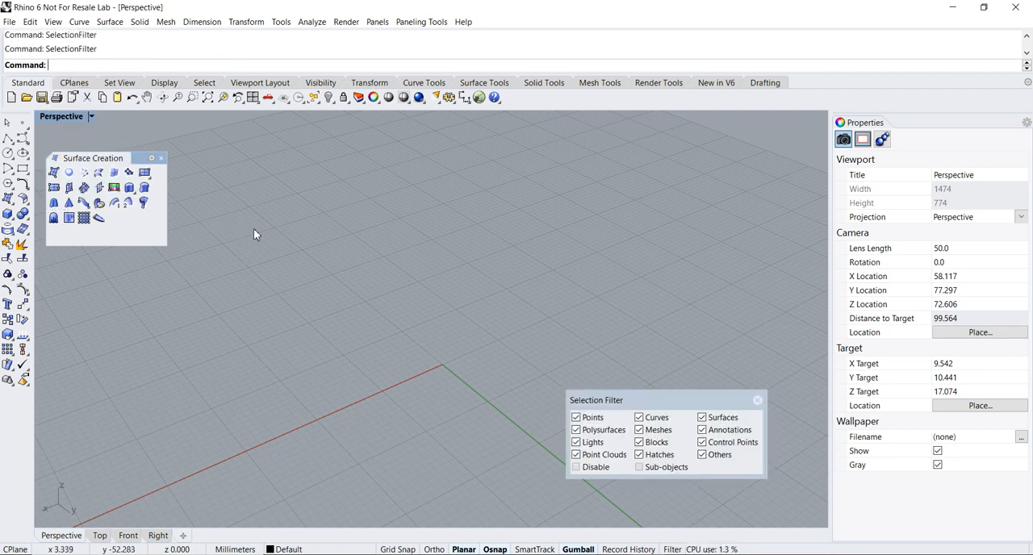
- Draw an open, S-shaped degree 3 control point curve with five points on the ground plane near the origin
right_drag(259, 252, 260, 266)
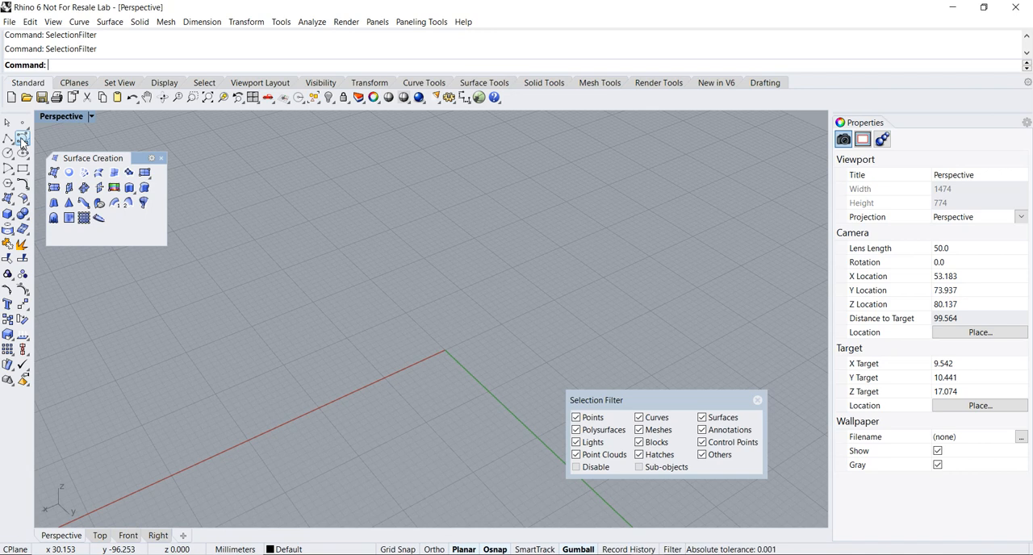
click(23, 138)
click(315, 203)
click(297, 287)
click(453, 305)
click(492, 330)
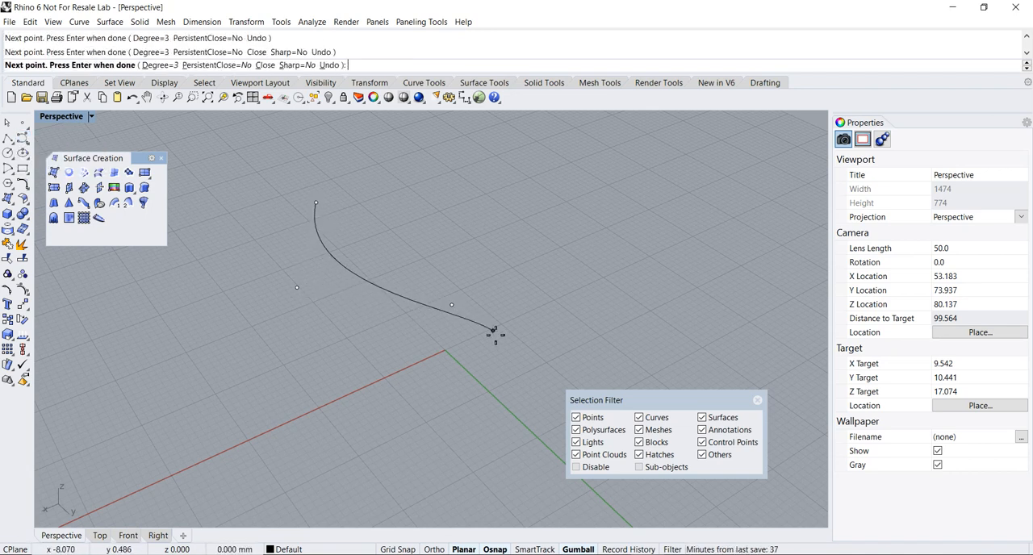
click(476, 460)
key(Return)
- Extrude the S-shaped curve straight up along the Z axis into a wavy vertical surface
right_drag(476, 460, 448, 358)
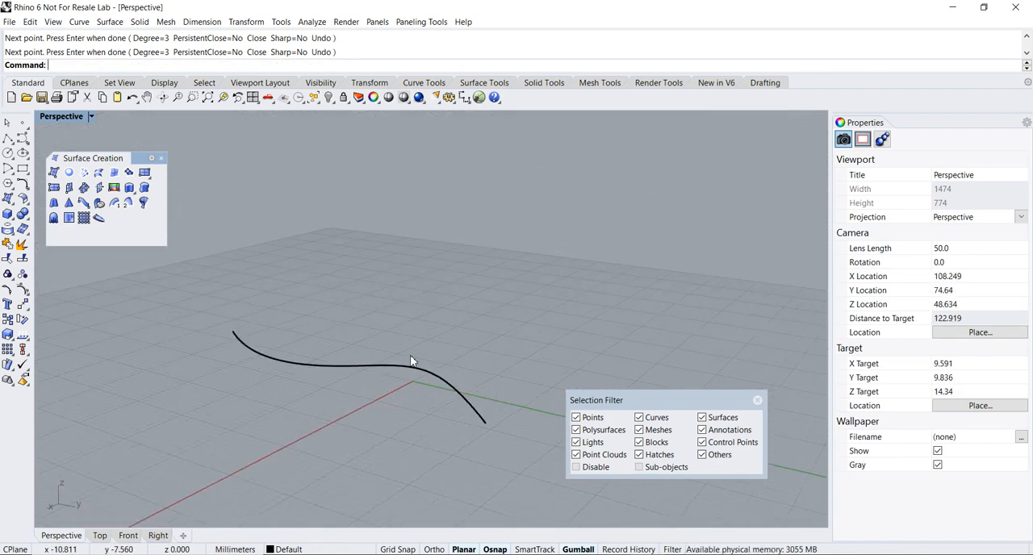
click(384, 369)
drag(344, 334, 343, 181)
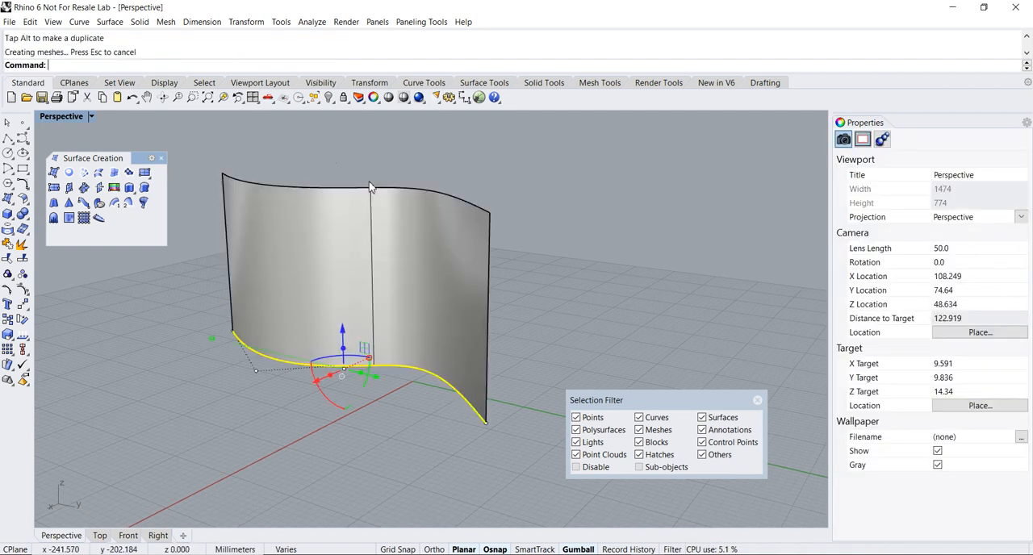
right_drag(587, 288, 569, 276)
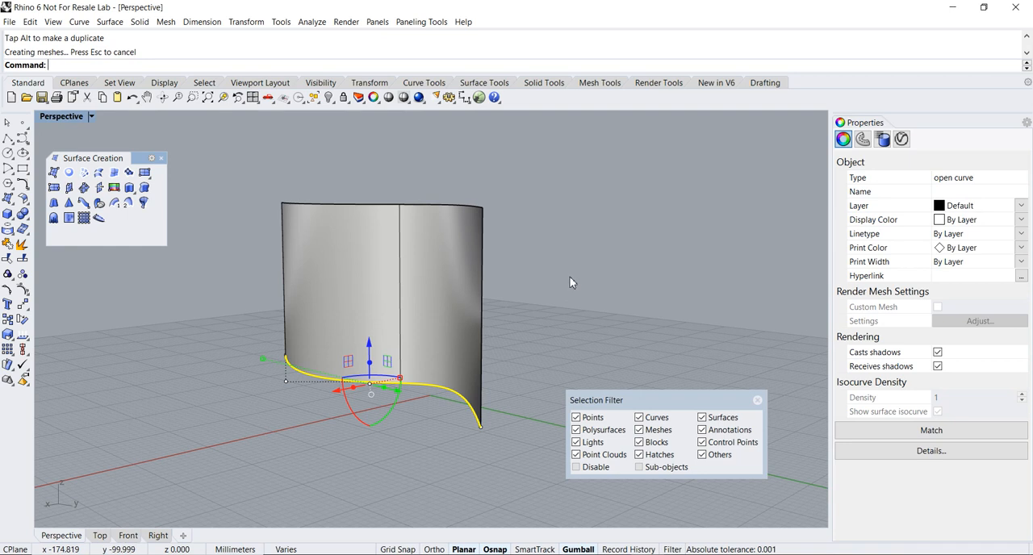
click(571, 282)
- Duplicate the extruded surface in place by copying and pasting it
click(379, 295)
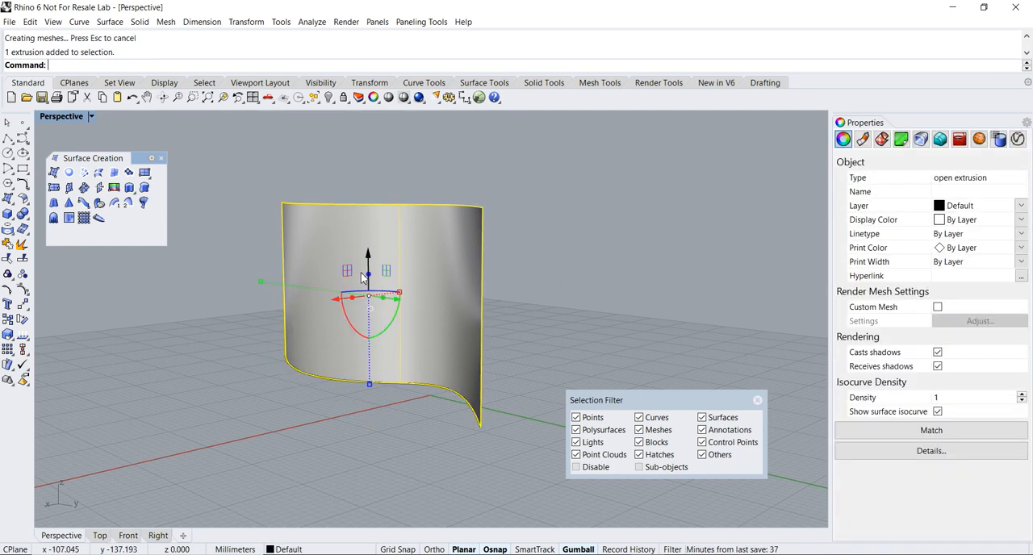
click(30, 22)
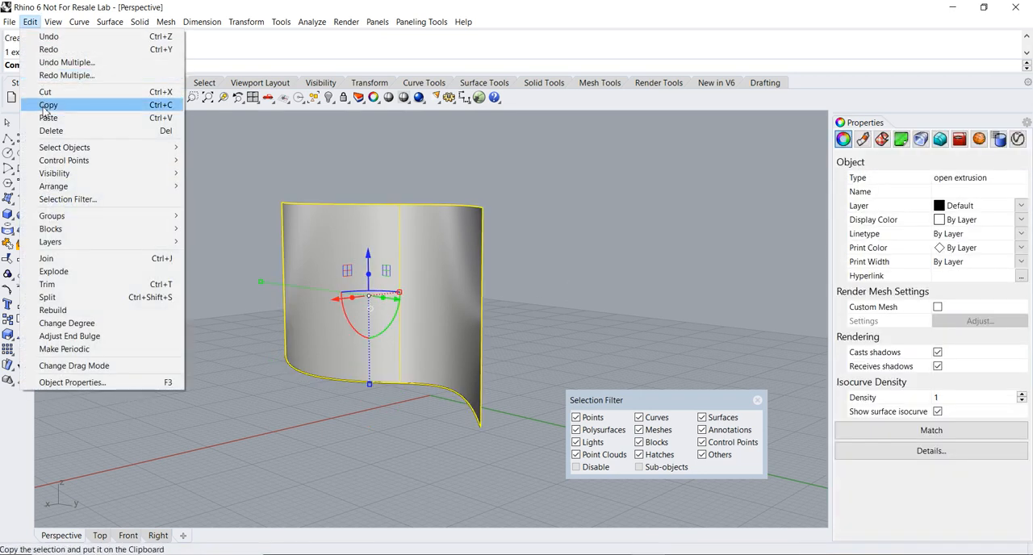
click(46, 109)
click(29, 22)
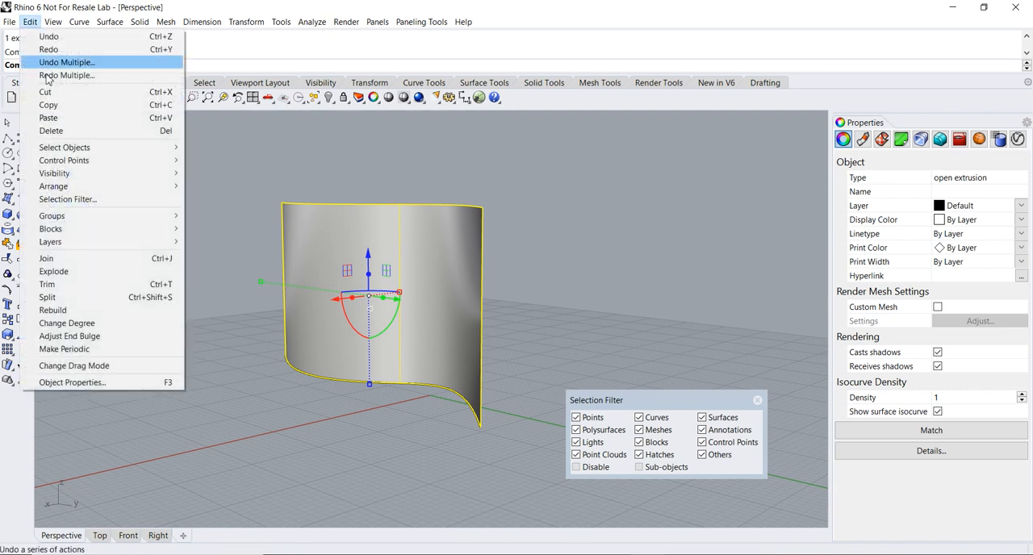
click(48, 118)
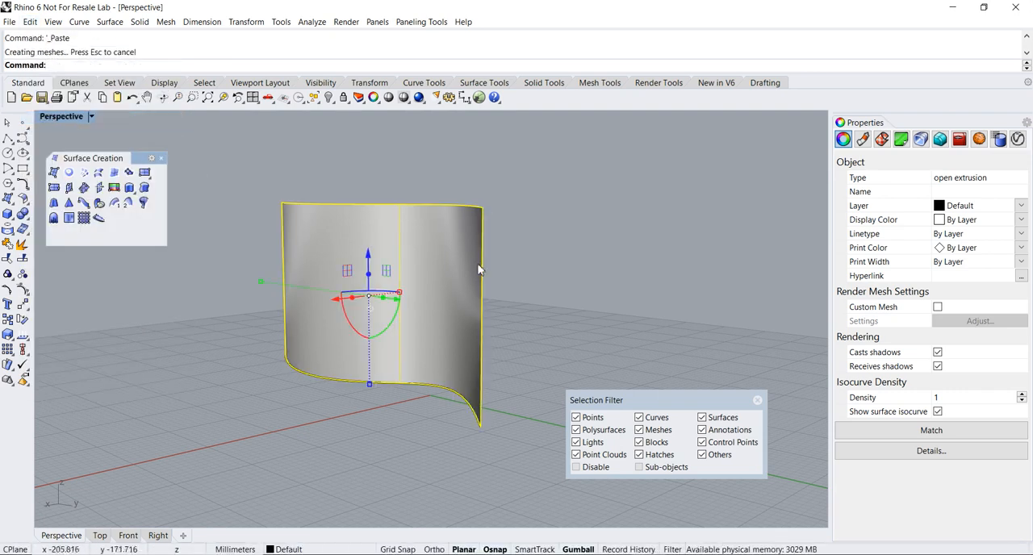
- Move one of the two overlapping extrusions down below the original, leaving a gap, and offset it slightly horizontally
click(510, 265)
click(370, 267)
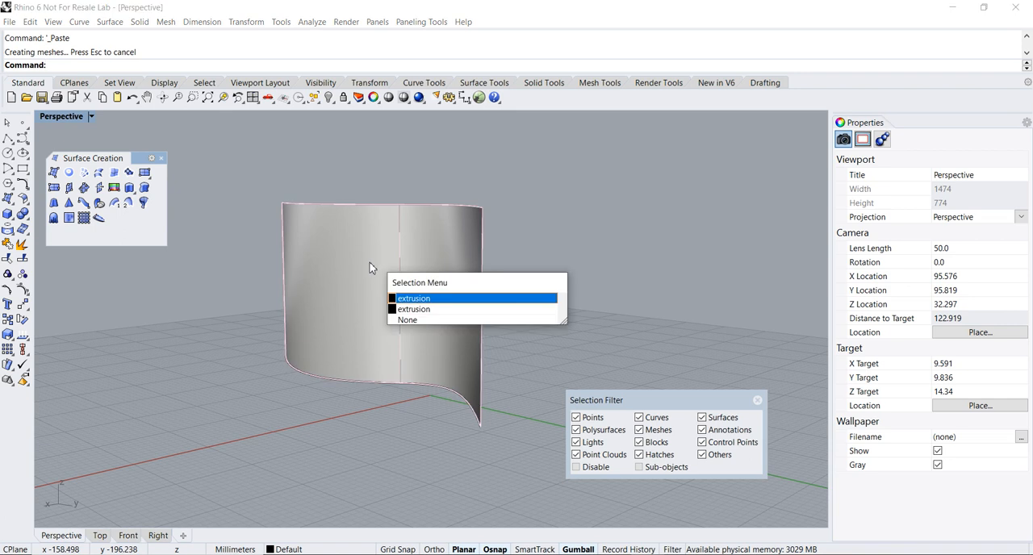
click(424, 300)
drag(367, 256, 392, 507)
scroll(437, 450, down, 3)
right_drag(365, 450, 474, 289)
mouse_move(415, 397)
right_down()
mouse_move(429, 447)
mouse_move(408, 381)
right_up()
drag(403, 371, 405, 390)
click(450, 330)
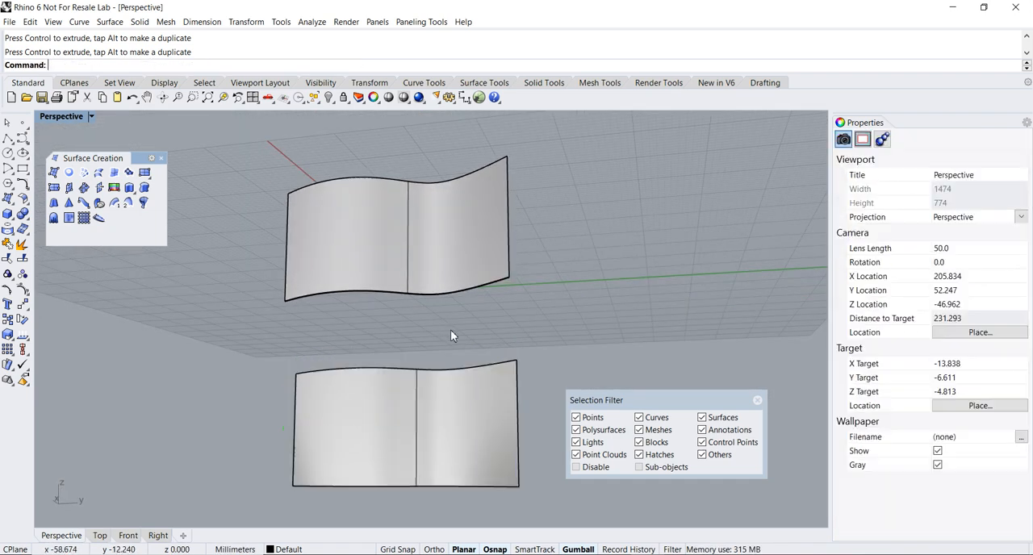
- Exclude curves from selection in the Selection Filter, keeping the filter clear of the gap between the two surfaces
right_drag(450, 330, 480, 300)
scroll(488, 299, up, 1)
scroll(486, 305, down, 2)
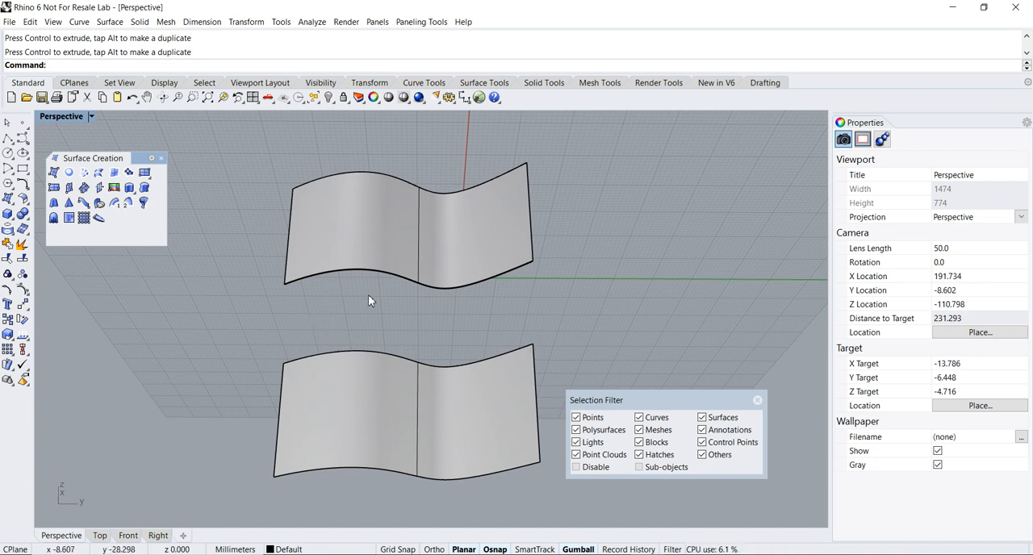
right_drag(450, 310, 471, 323)
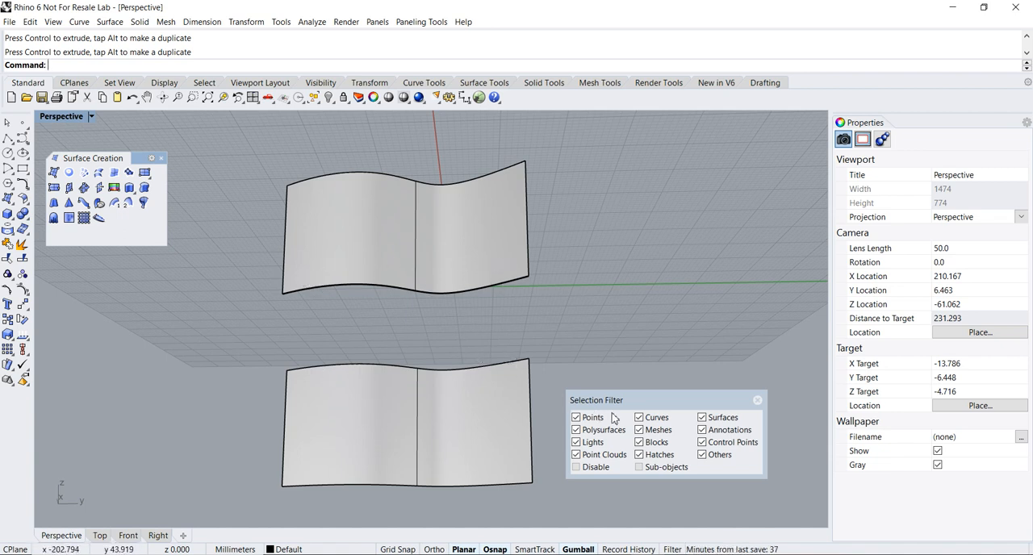
drag(629, 400, 630, 297)
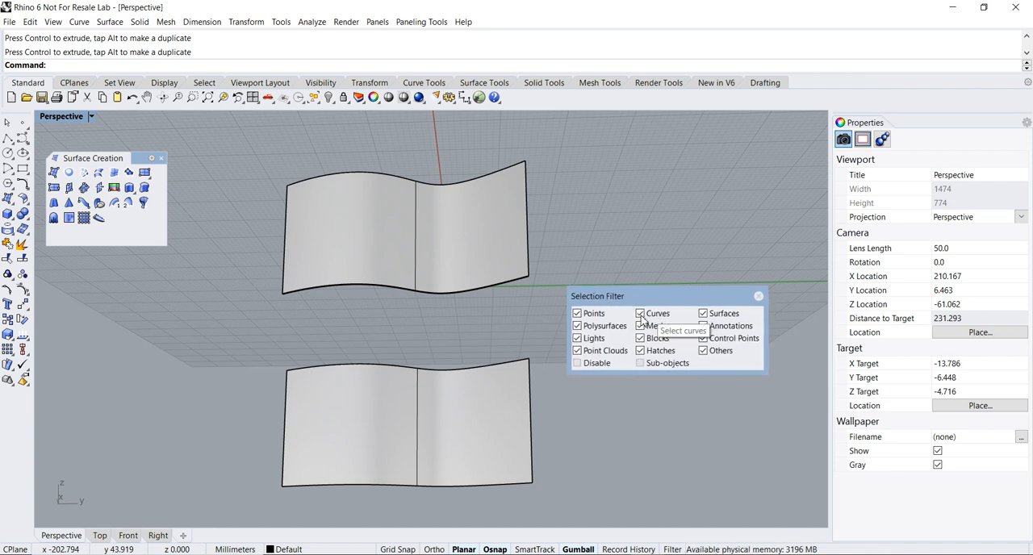
click(641, 318)
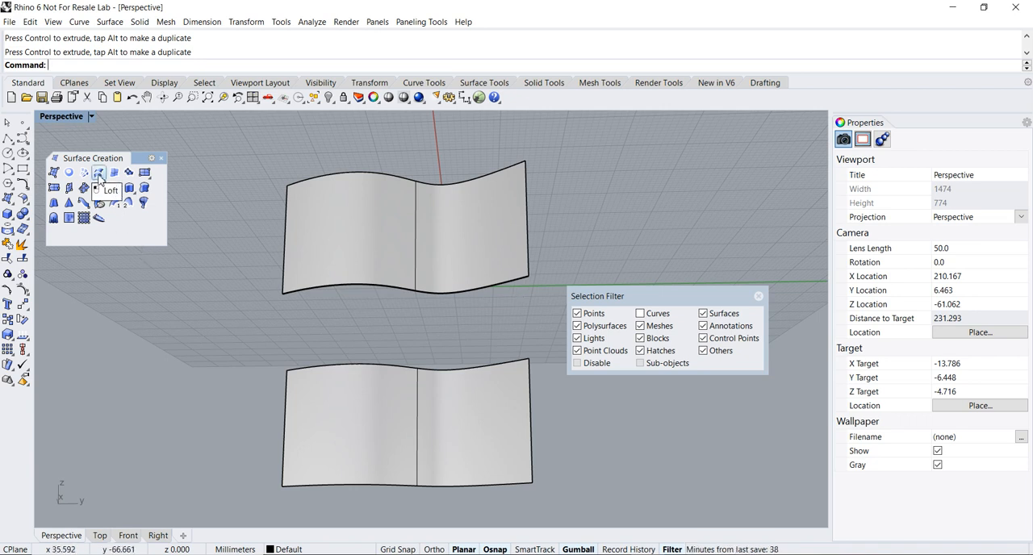
- Start a Loft between the upper surface's lower edge and the lower surface's upper edge
click(99, 173)
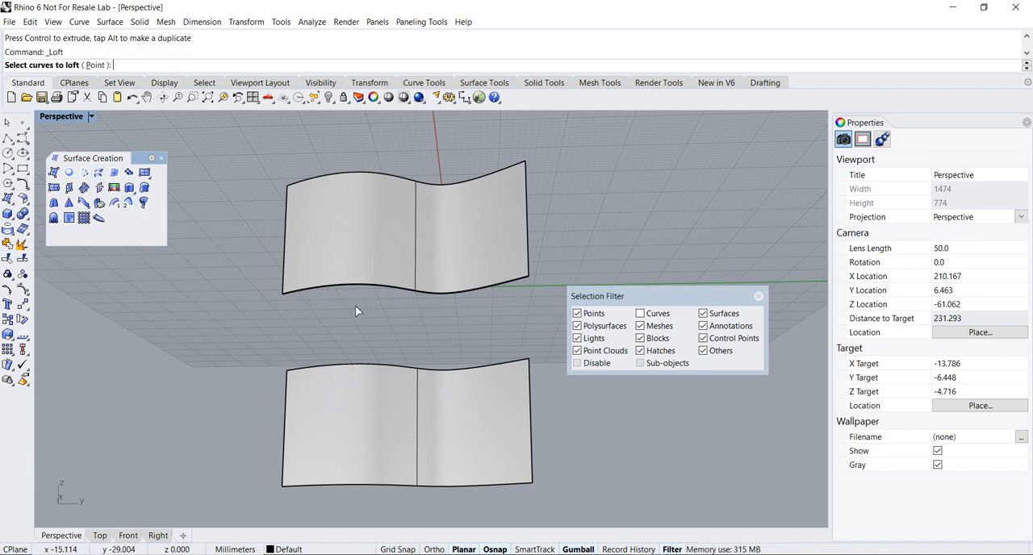
click(459, 293)
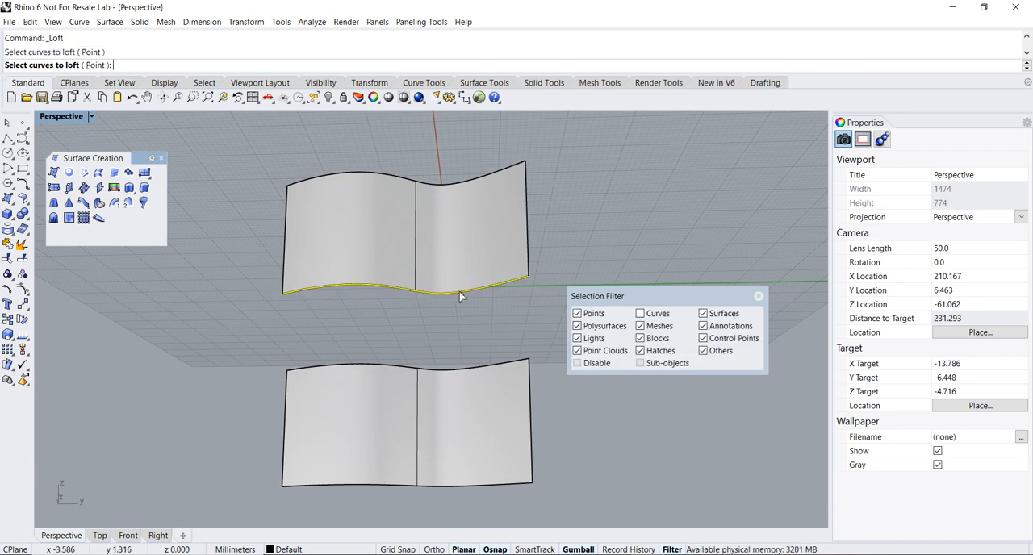
scroll(509, 299, up, 4)
scroll(508, 299, down, 2)
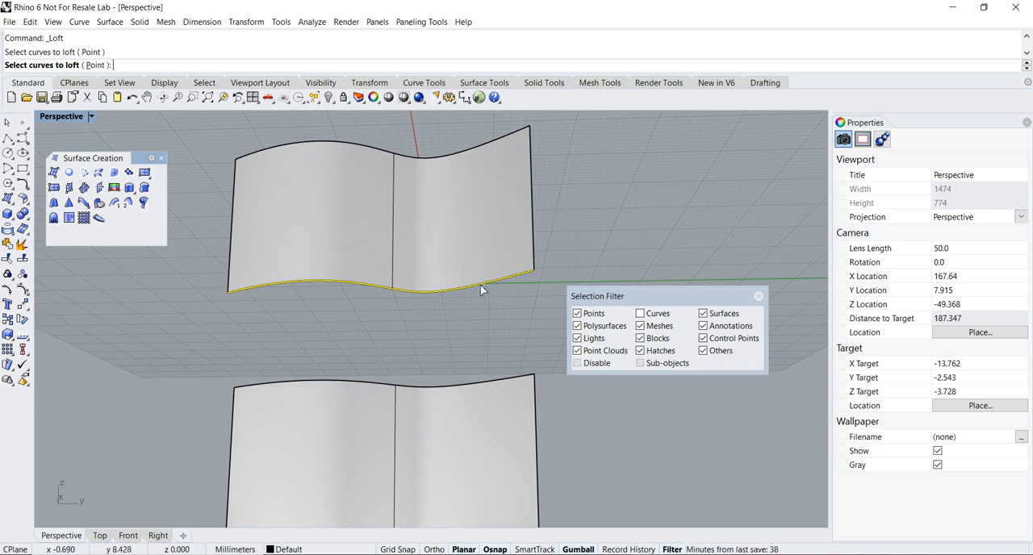
drag(643, 296, 642, 273)
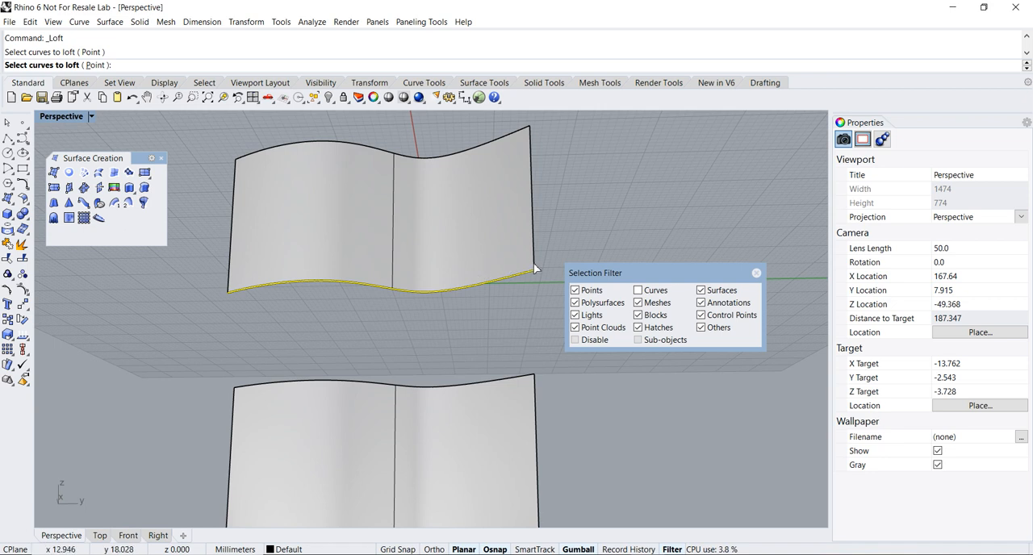
click(516, 382)
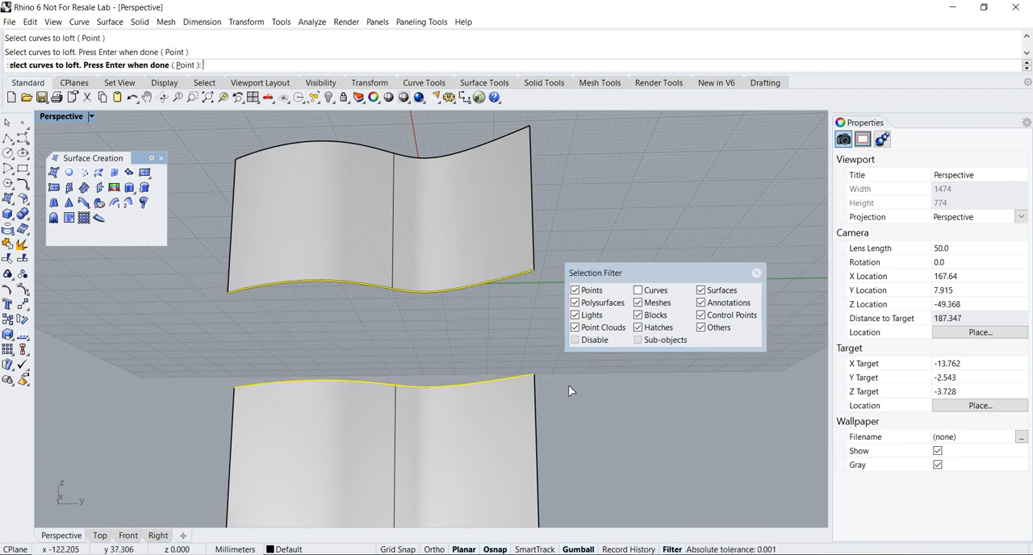
right_click(568, 385)
- Preview the loft with Match start tangent and Match end tangent enabled, and cancel it
right_drag(429, 211, 342, 297)
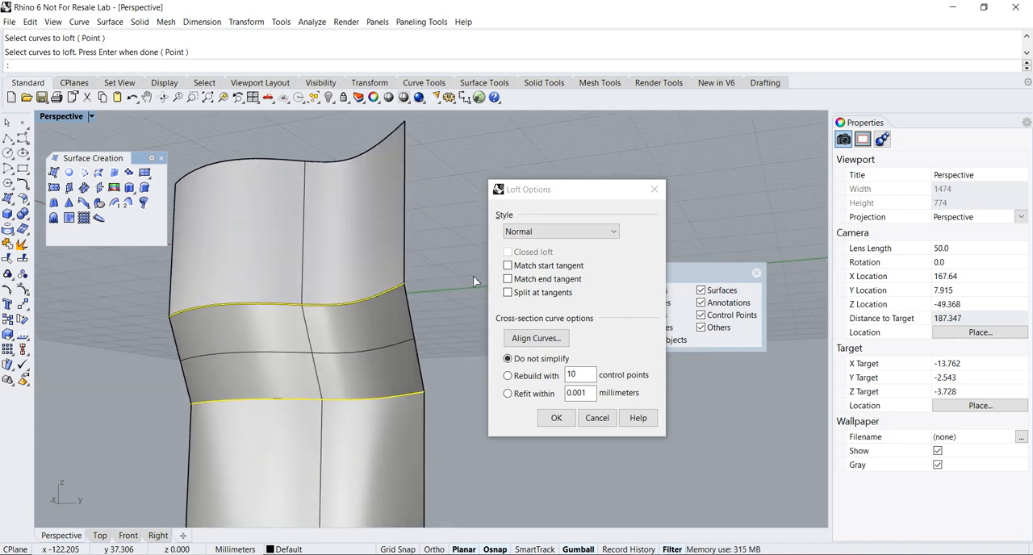
click(507, 266)
scroll(388, 301, up, 3)
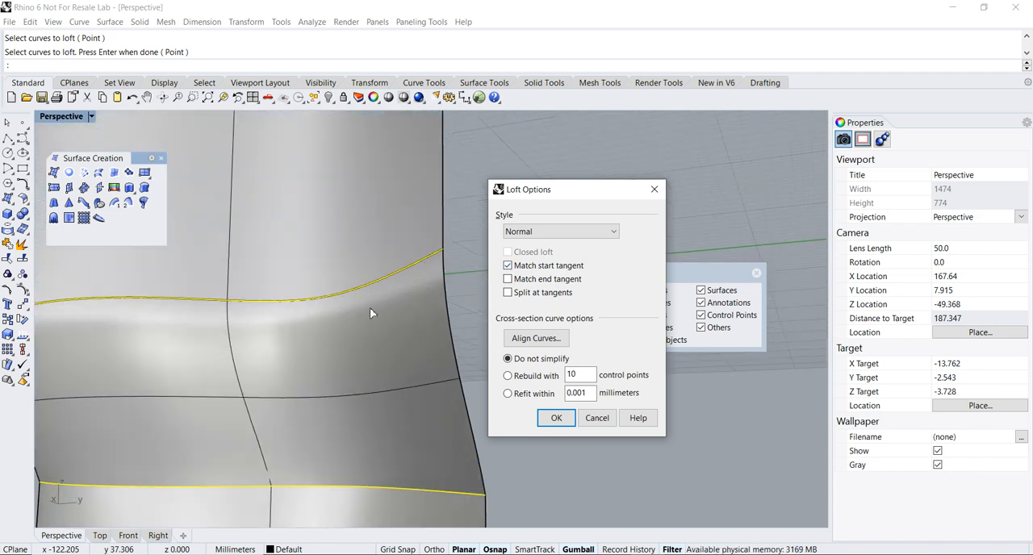
click(508, 280)
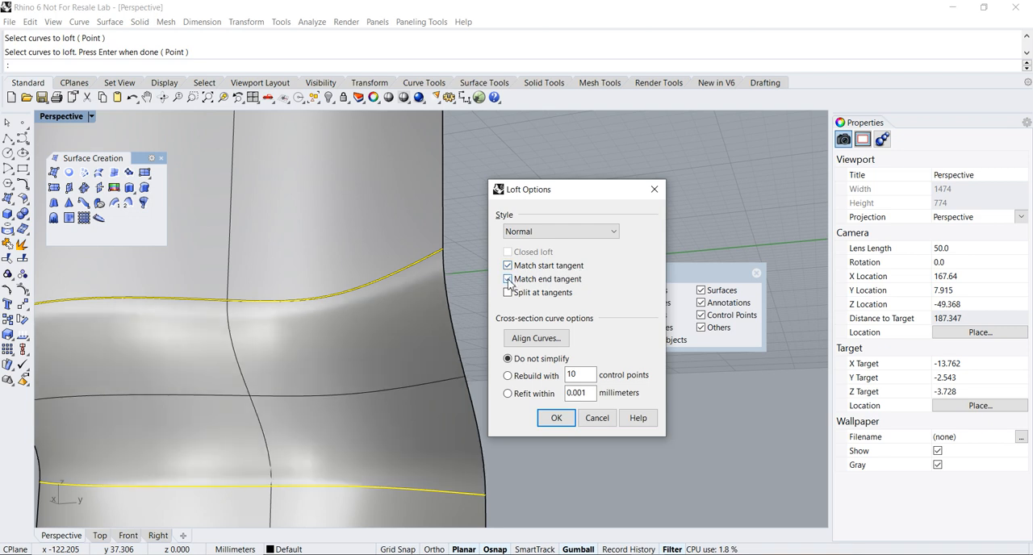
click(601, 420)
- Disable the Selection Filter and move it away from the surfaces
scroll(459, 333, down, 6)
mouse_move(459, 334)
right_down()
mouse_move(439, 383)
mouse_move(448, 331)
right_up()
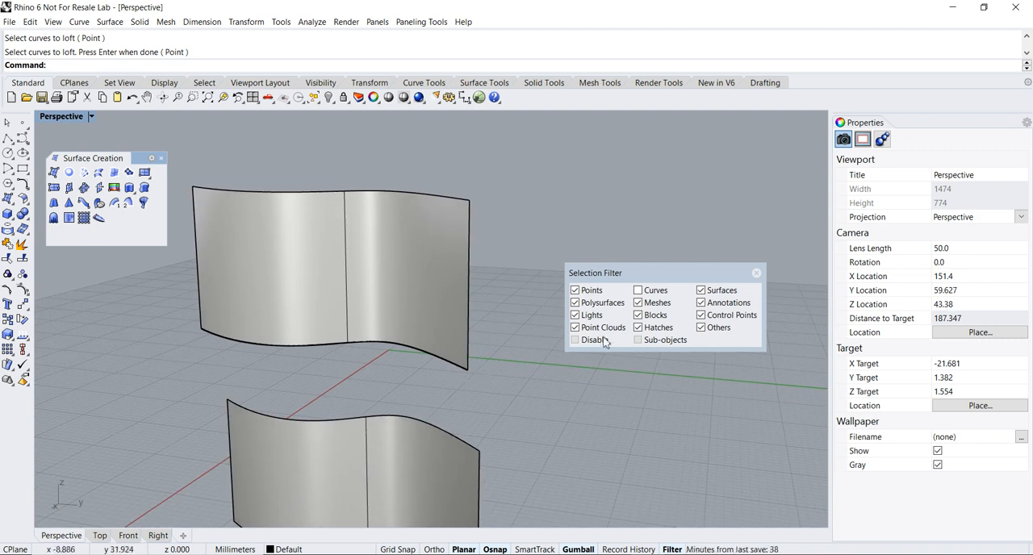
click(638, 303)
drag(622, 276, 587, 320)
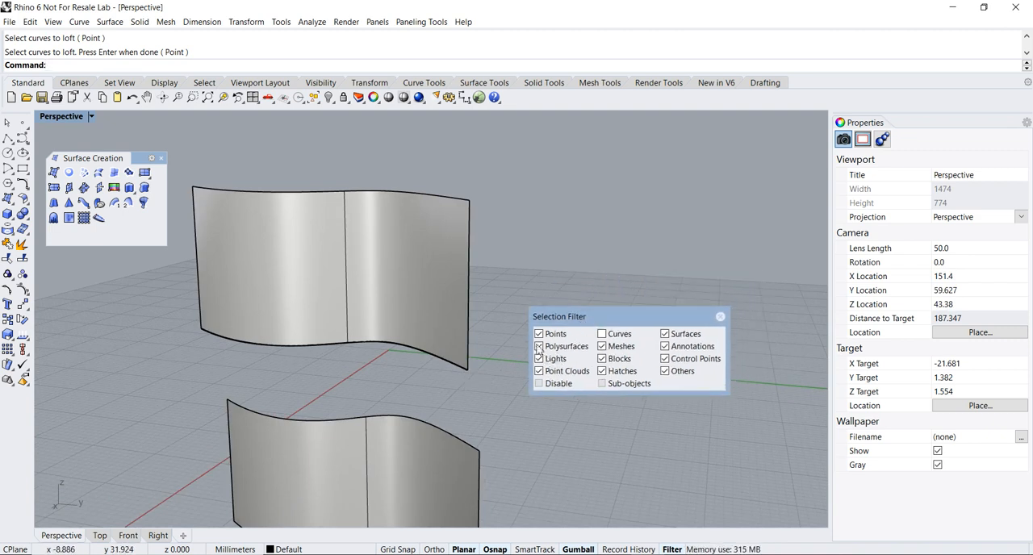
click(538, 384)
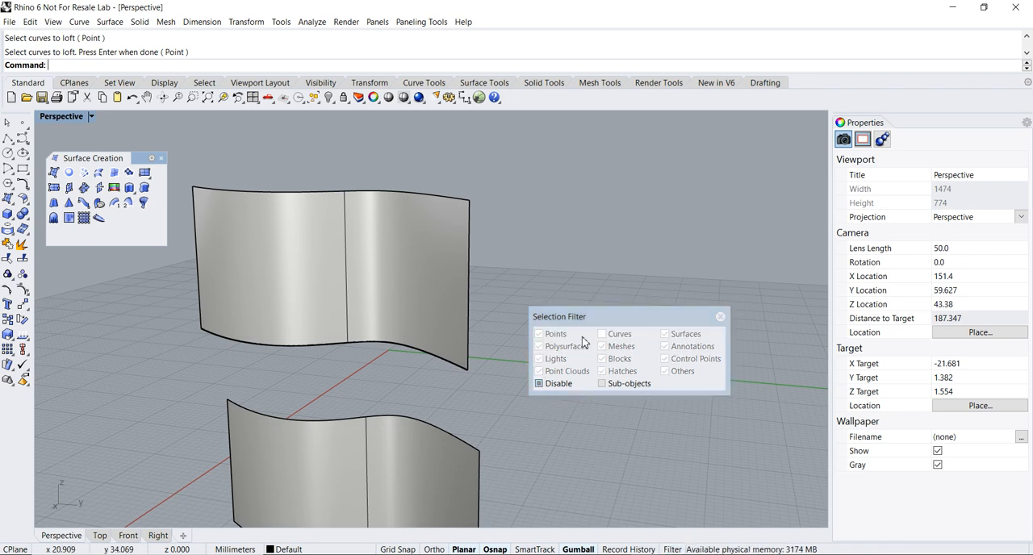
drag(607, 319, 670, 339)
- Start a Loft from the curve overlapping the upper surface's lower edge to the lower surface's upper edge
right_drag(498, 412, 499, 390)
scroll(393, 372, up, 4)
right_drag(391, 368, 393, 340)
scroll(393, 341, down, 2)
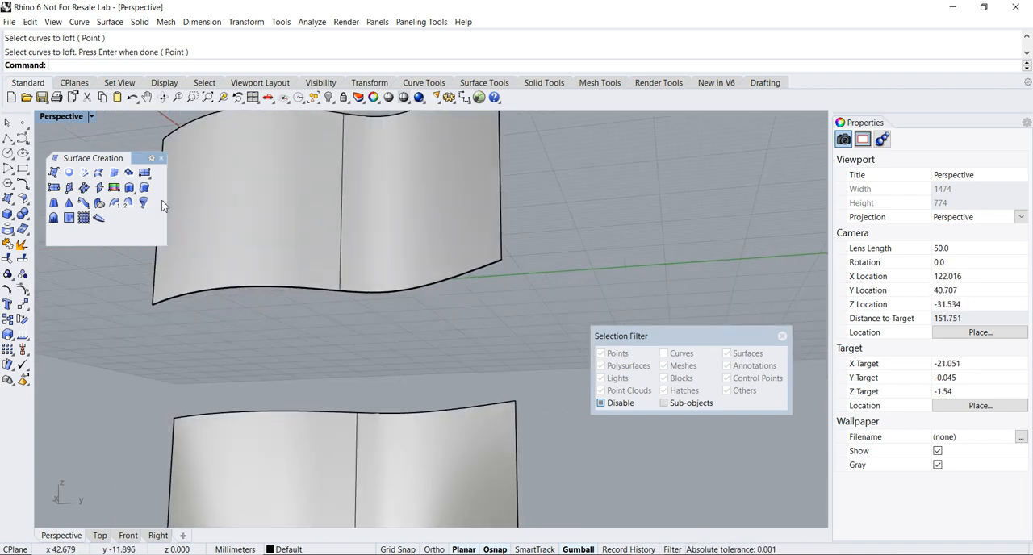
click(97, 173)
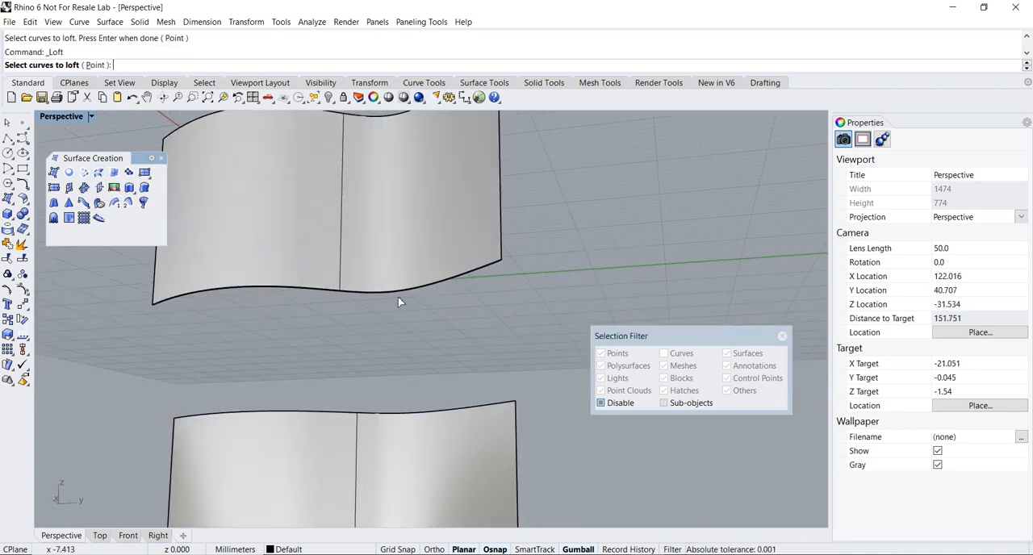
click(410, 290)
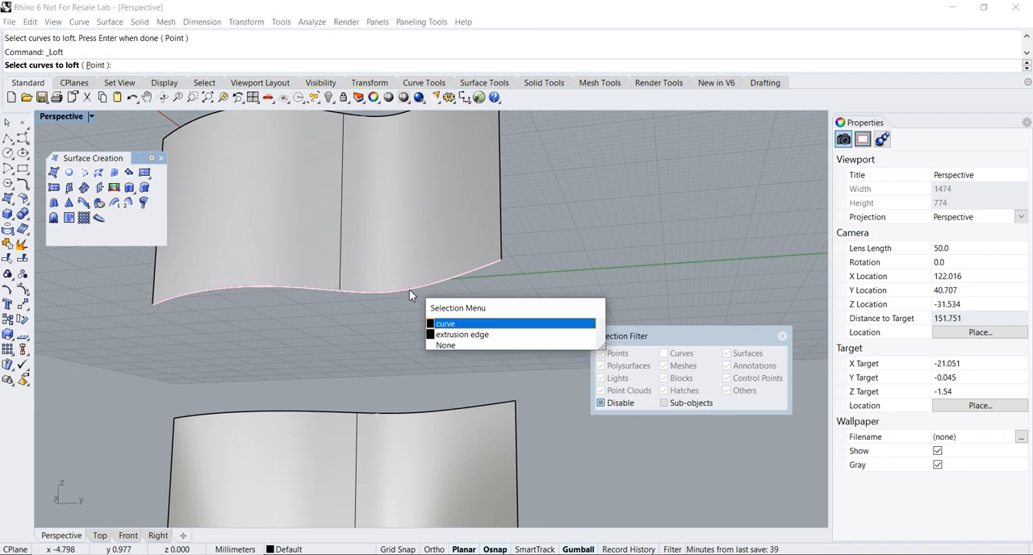
click(462, 336)
click(462, 403)
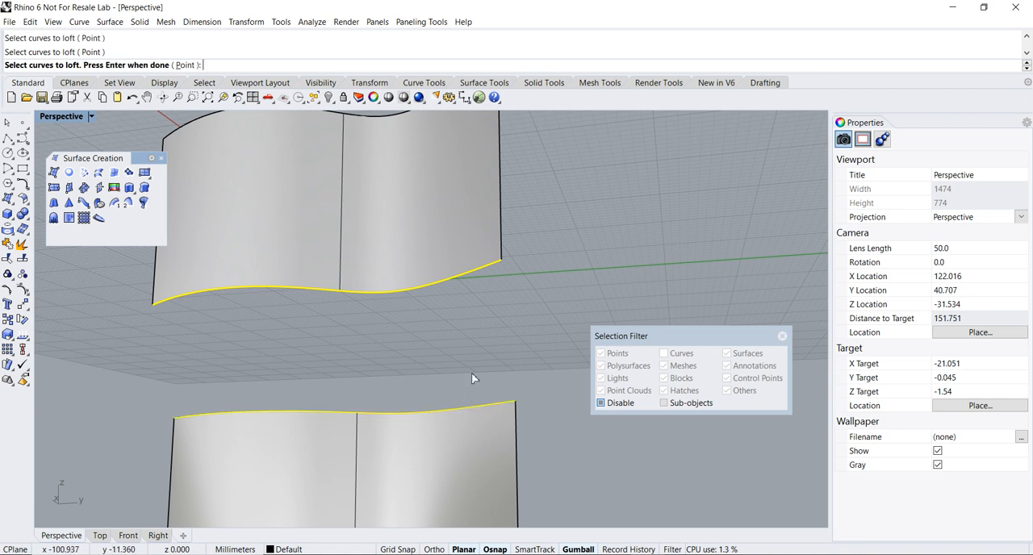
- Preview the Normal-style loft between the two surfaces from several angles, and cancel it
key(Return)
right_drag(452, 250, 350, 253)
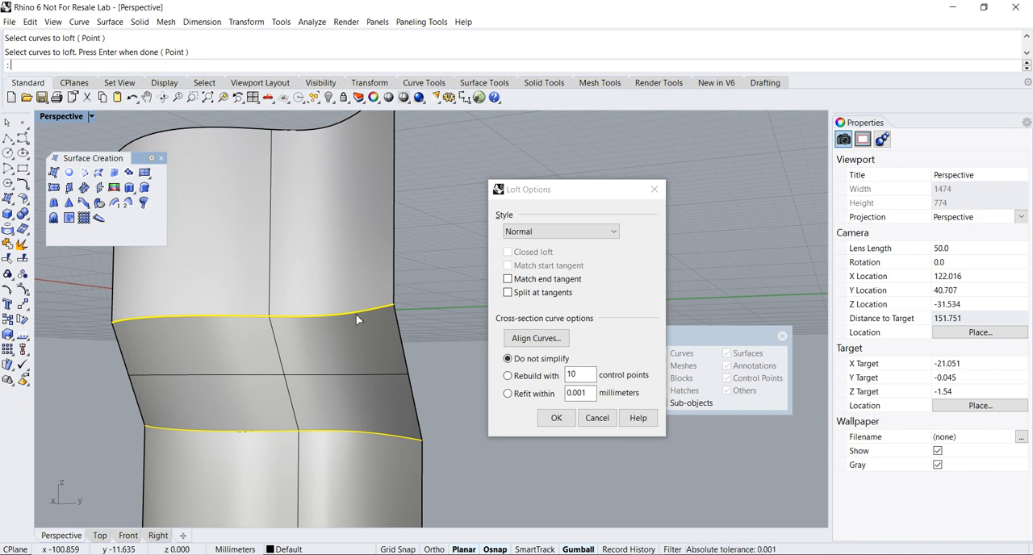
right_drag(356, 313, 361, 321)
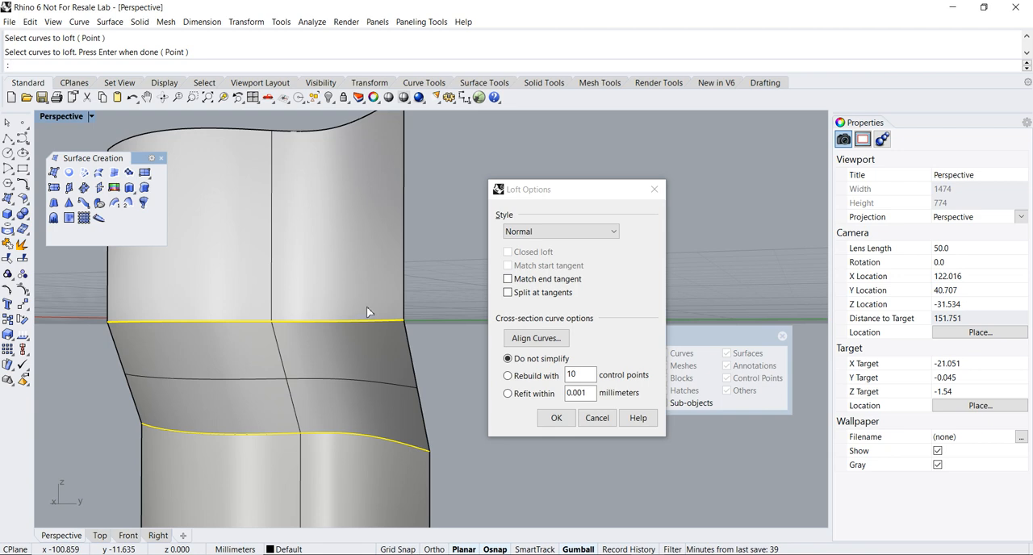
right_drag(387, 305, 409, 286)
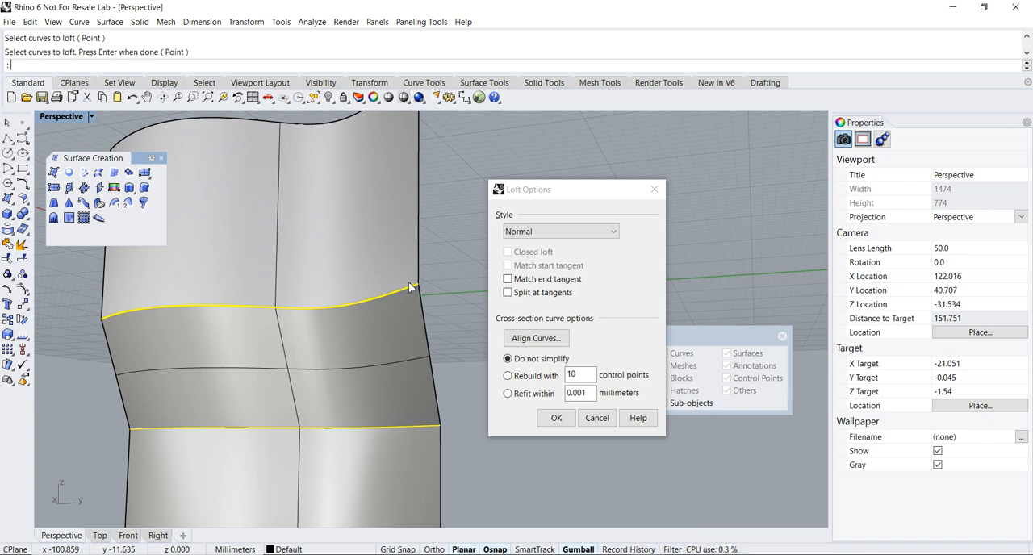
right_drag(411, 283, 420, 306)
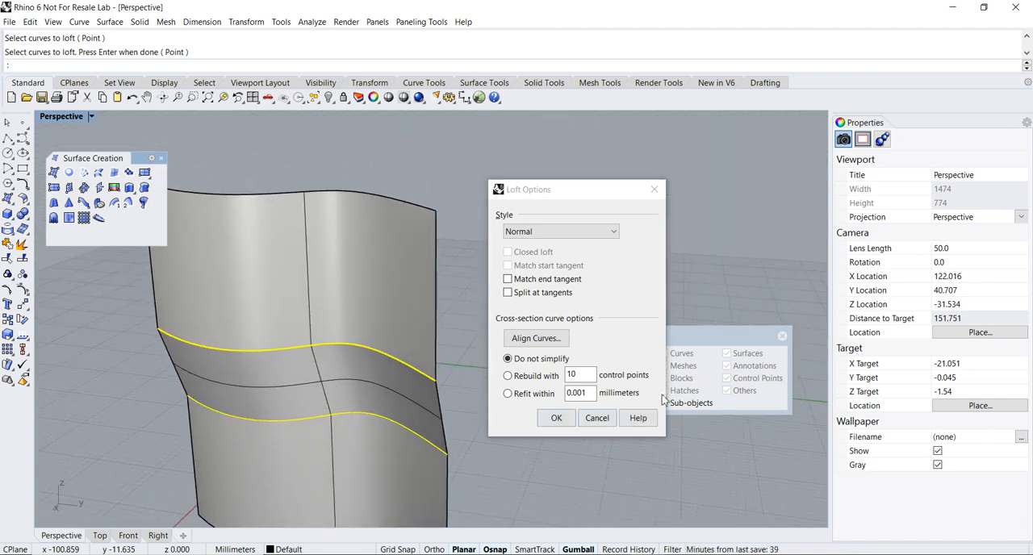
click(597, 417)
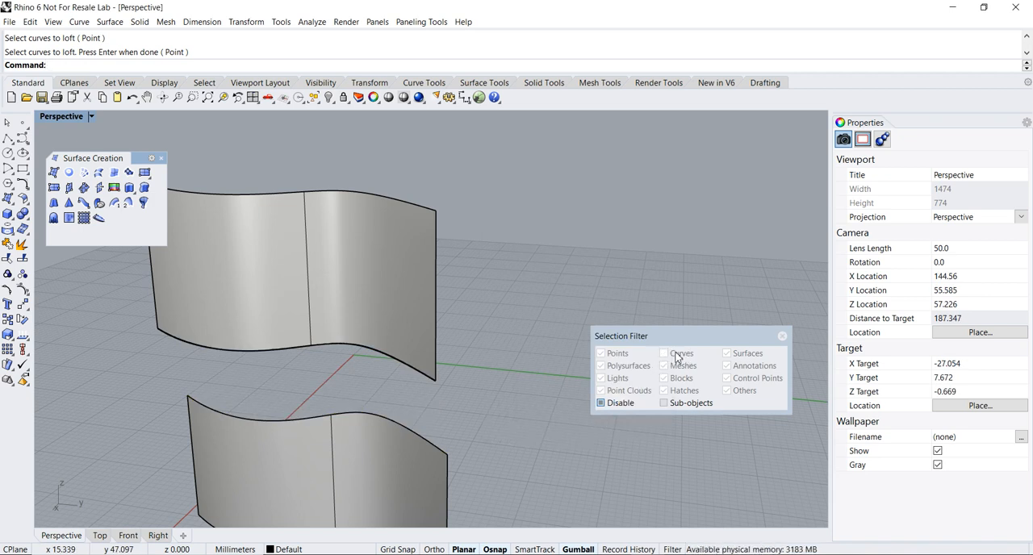
- Re-enable the Selection Filter and delete both extruded surfaces
click(603, 404)
right_drag(484, 410, 465, 340)
scroll(465, 338, down, 4)
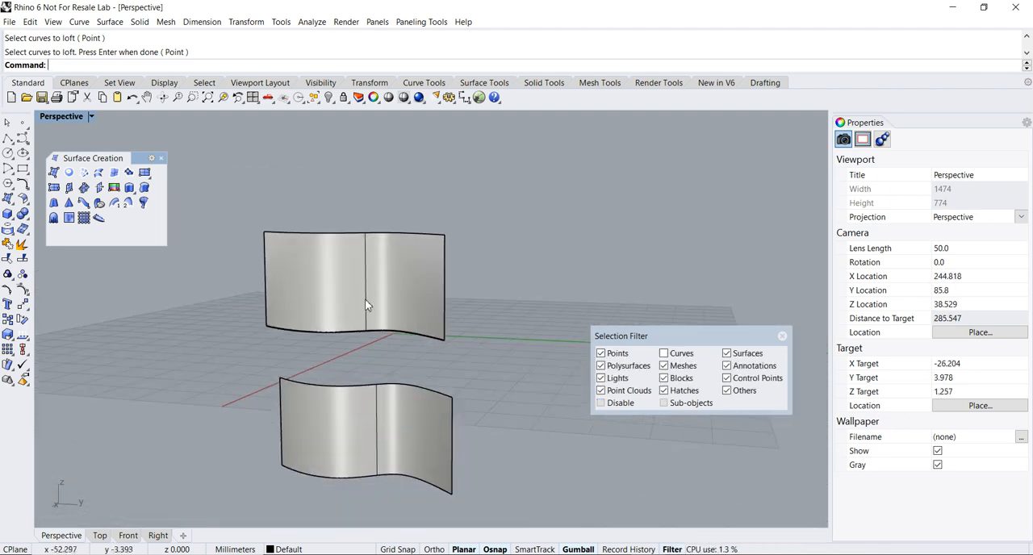
drag(199, 189, 494, 506)
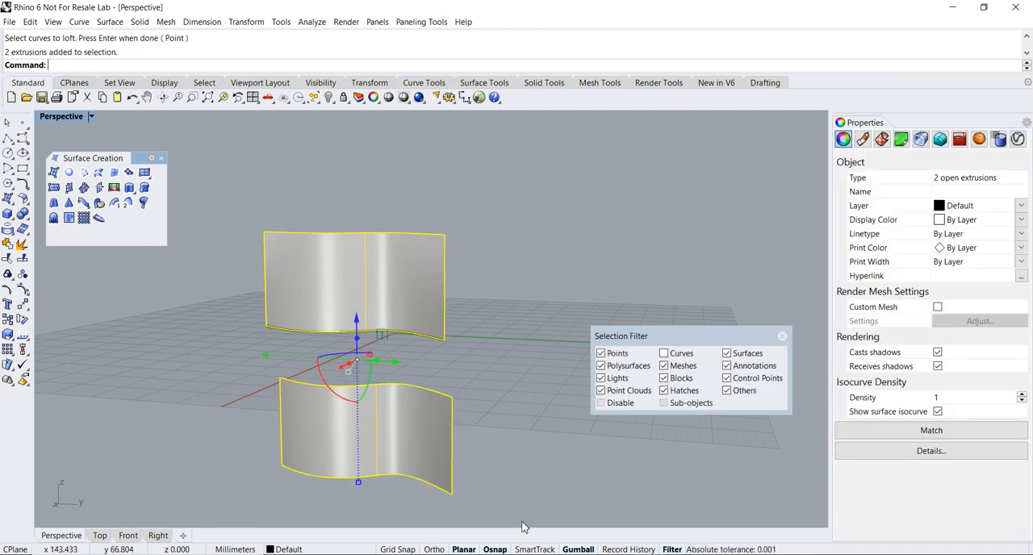
key(Delete)
- Allow curves in the Selection Filter again and delete the remaining curve
click(413, 336)
click(666, 353)
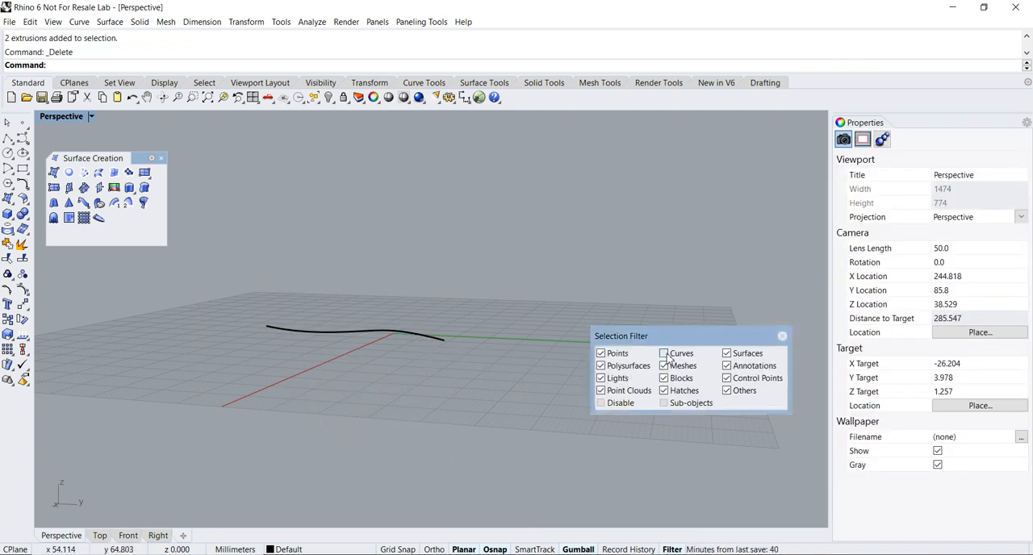
click(440, 338)
key(Delete)
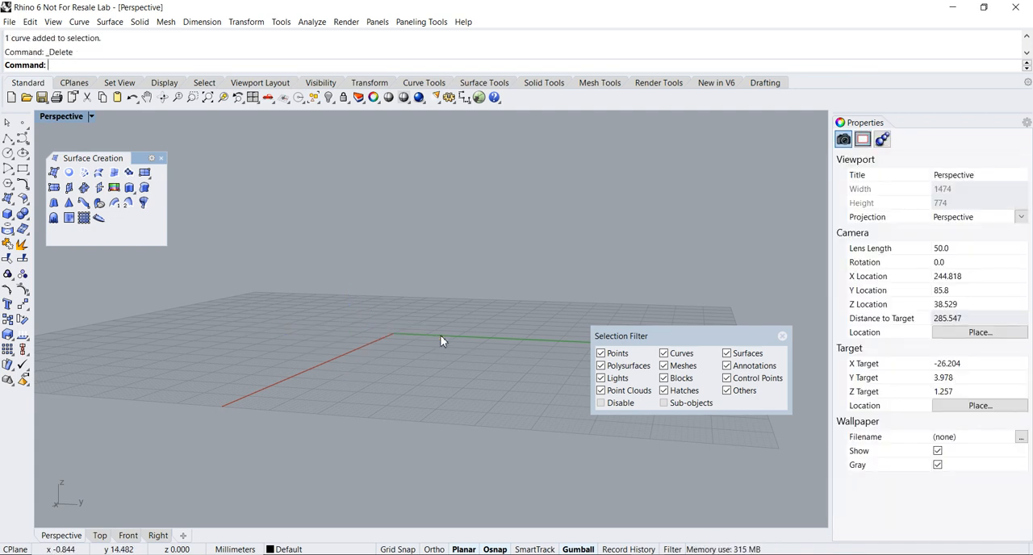
- Create a mesh box around the origin with MeshBox, giving it a base about 20 mm square
right_drag(440, 341, 364, 355)
scroll(364, 352, up, 4)
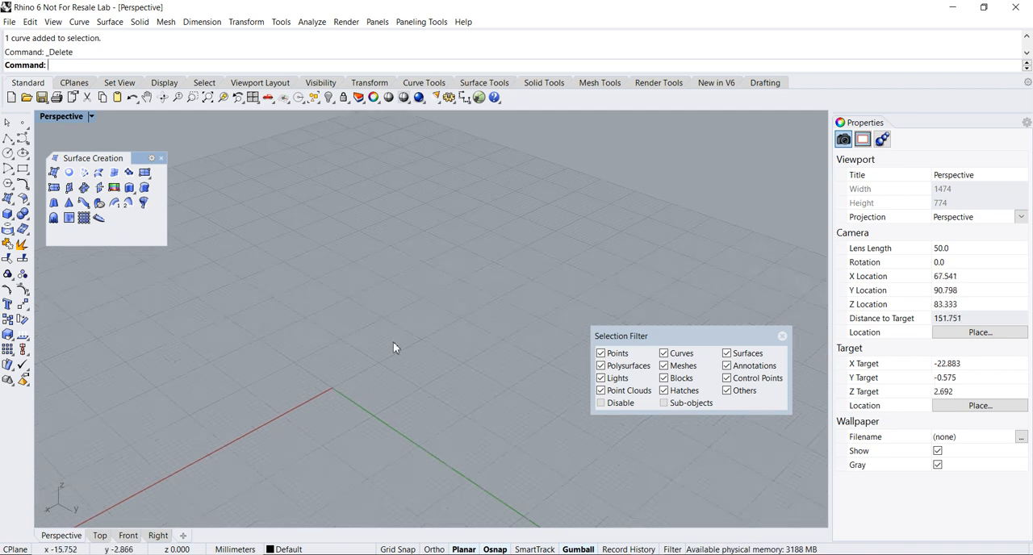
shift+right_drag(383, 386, 375, 362)
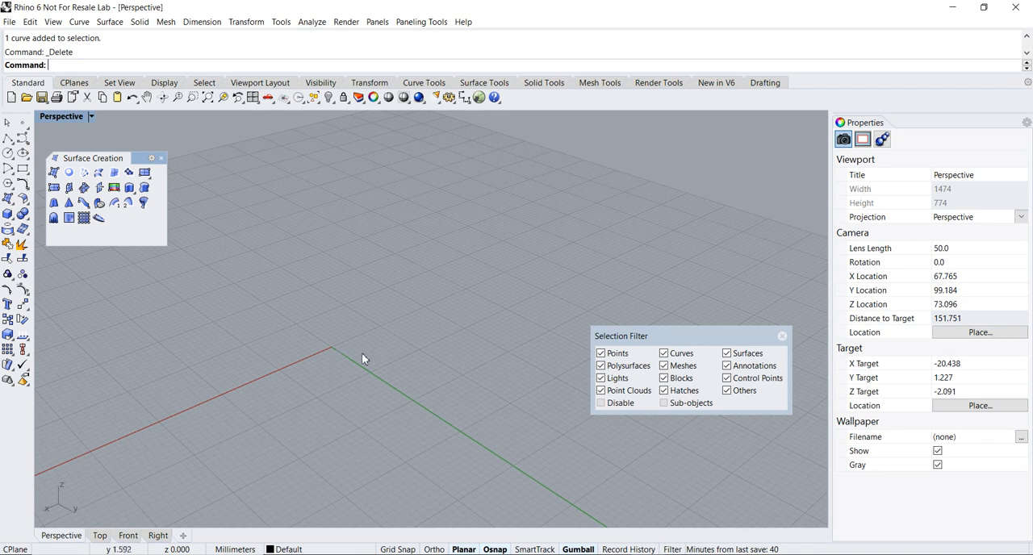
text(eshBox)
key(Return)
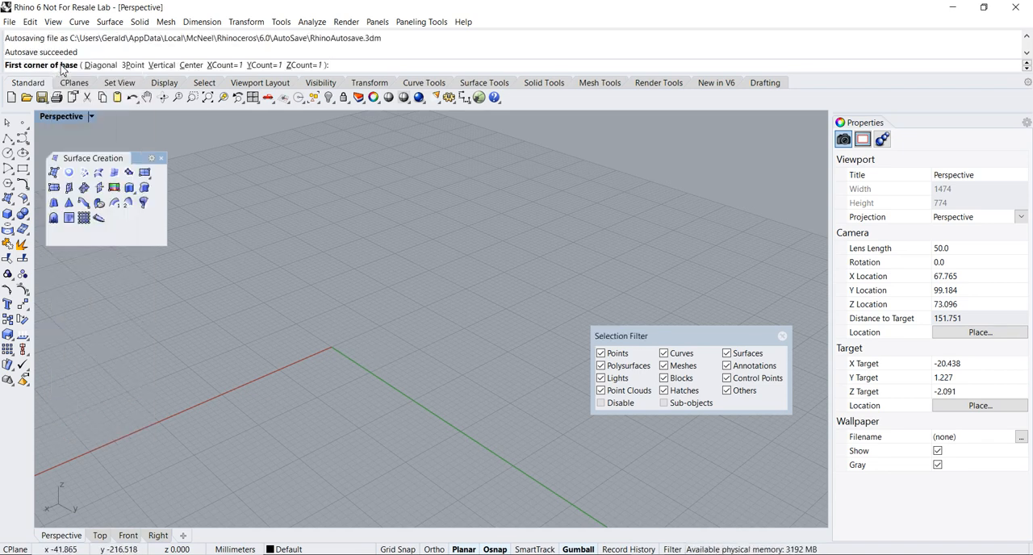
click(246, 346)
click(419, 349)
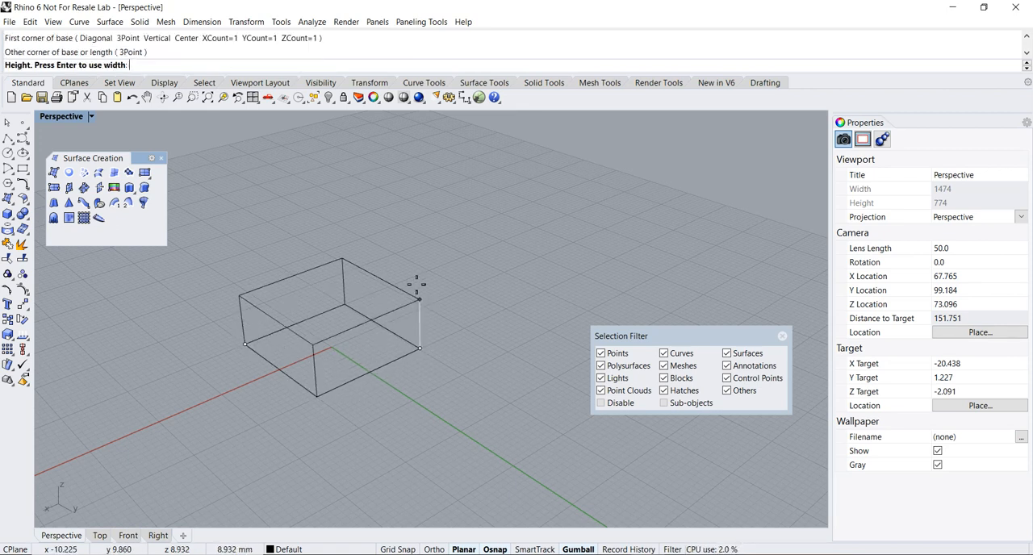
click(412, 246)
right_drag(405, 322, 405, 308)
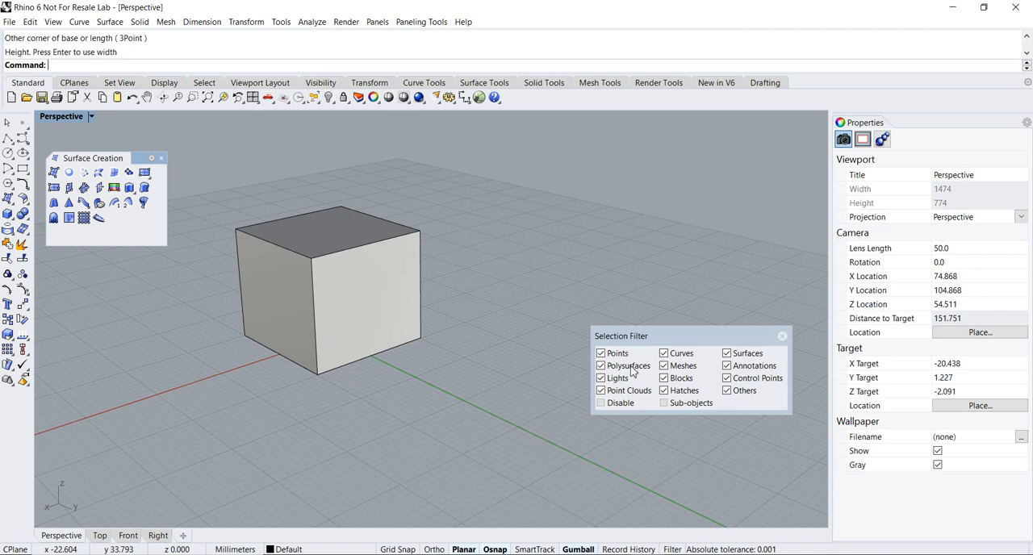
- Sub-object select a face, an edge and a vertex of the mesh box one at a time, clearing each selection
scroll(455, 345, up, 3)
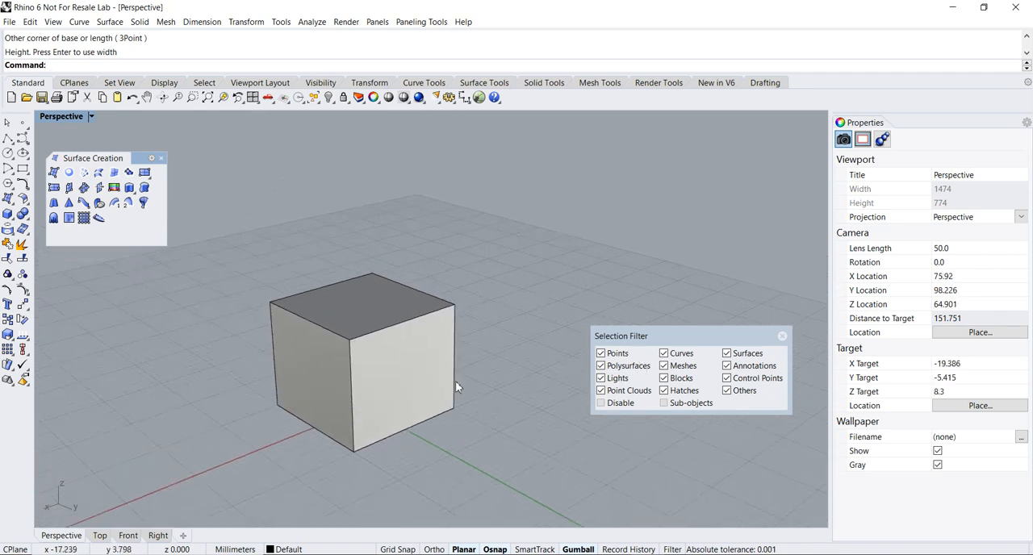
right_drag(449, 362, 450, 370)
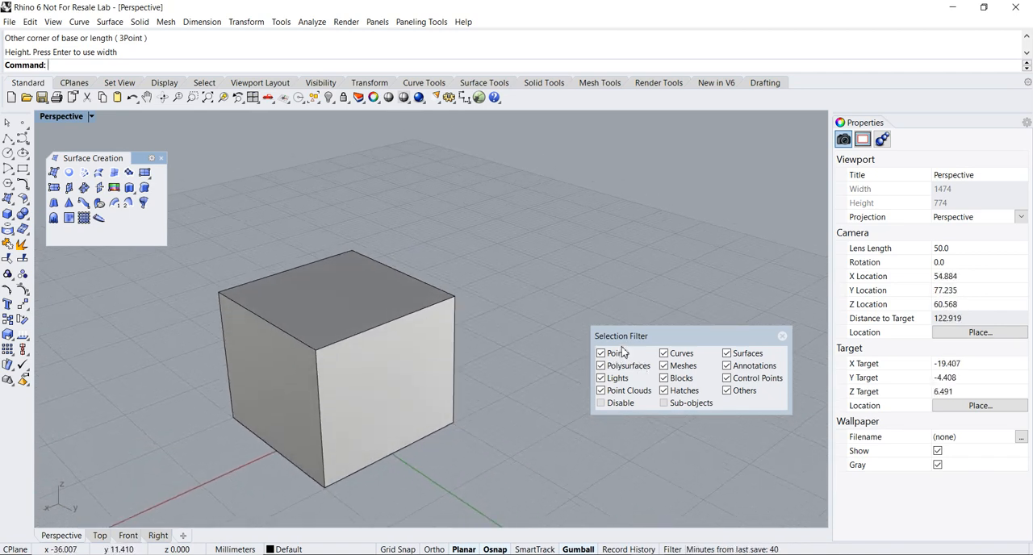
scroll(486, 337, down, 2)
scroll(486, 338, up, 2)
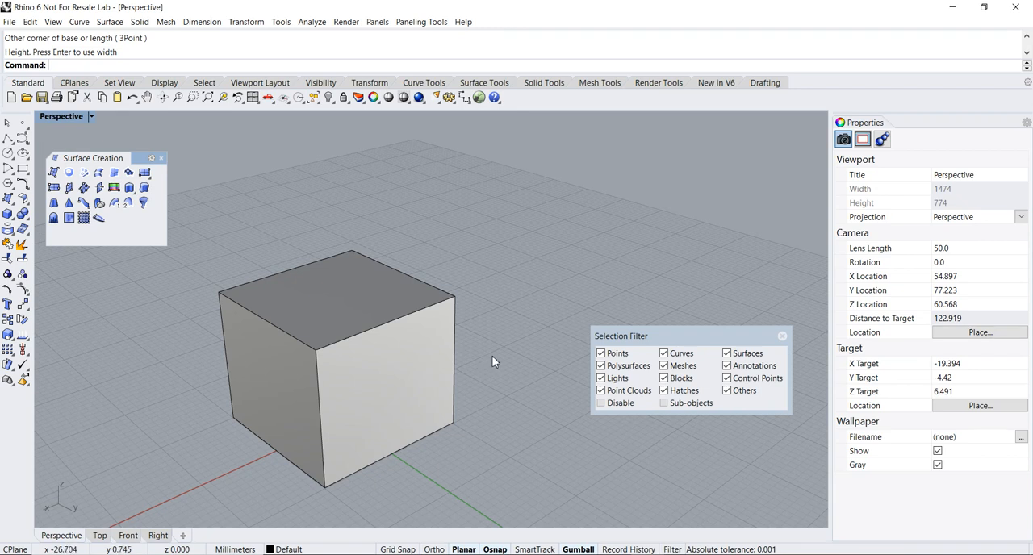
ctrl+shift+click(424, 387)
right_drag(454, 388, 480, 387)
click(522, 313)
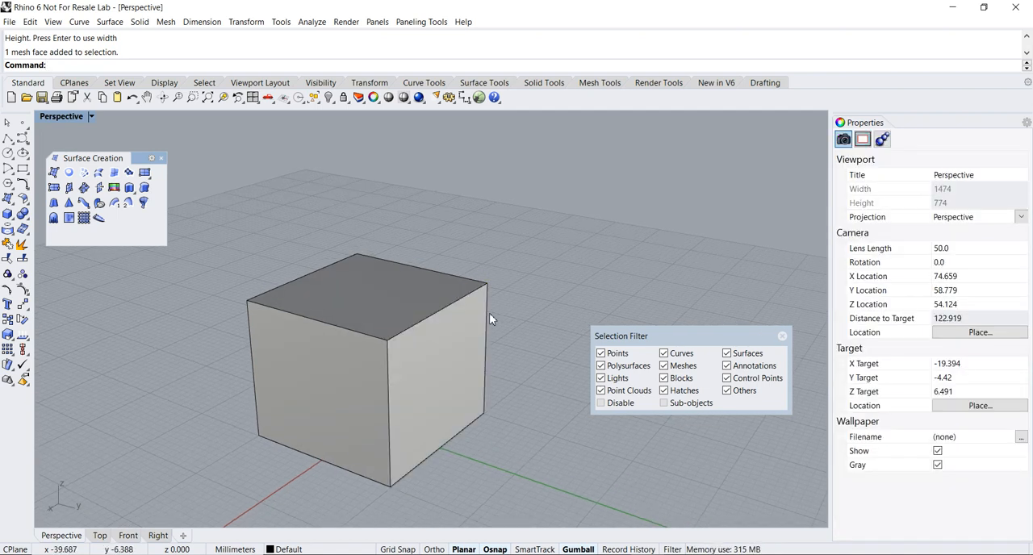
ctrl+shift+click(441, 312)
click(527, 299)
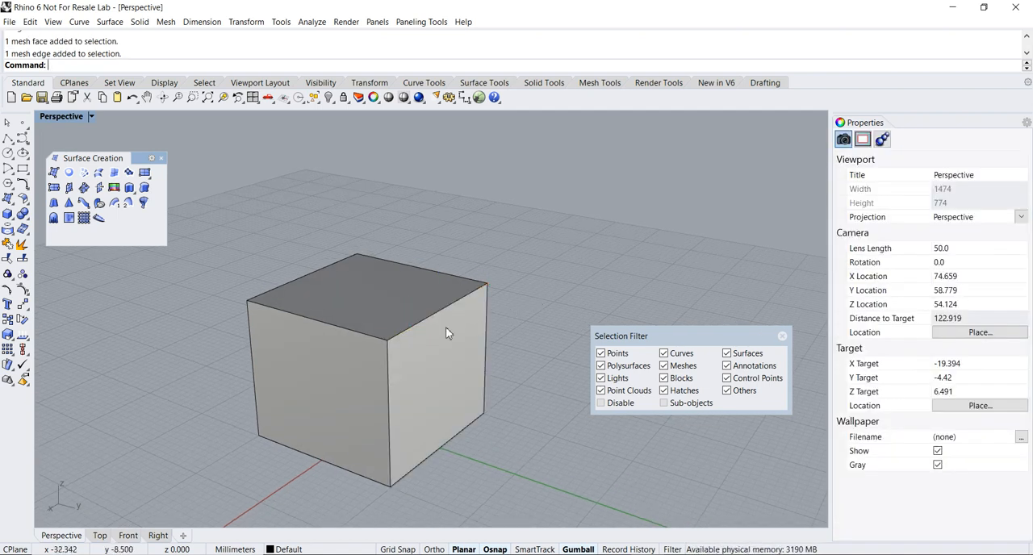
ctrl+shift+click(387, 341)
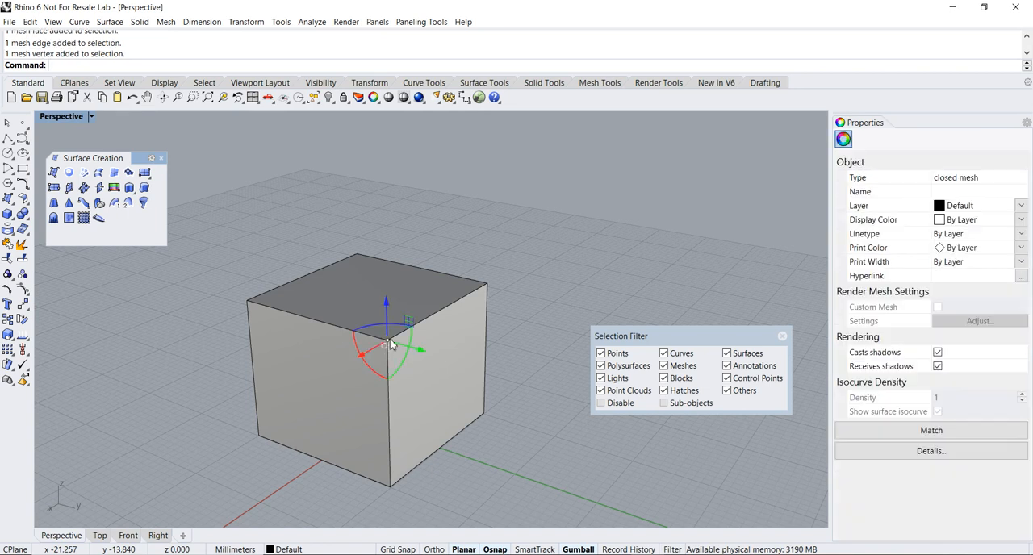
click(537, 320)
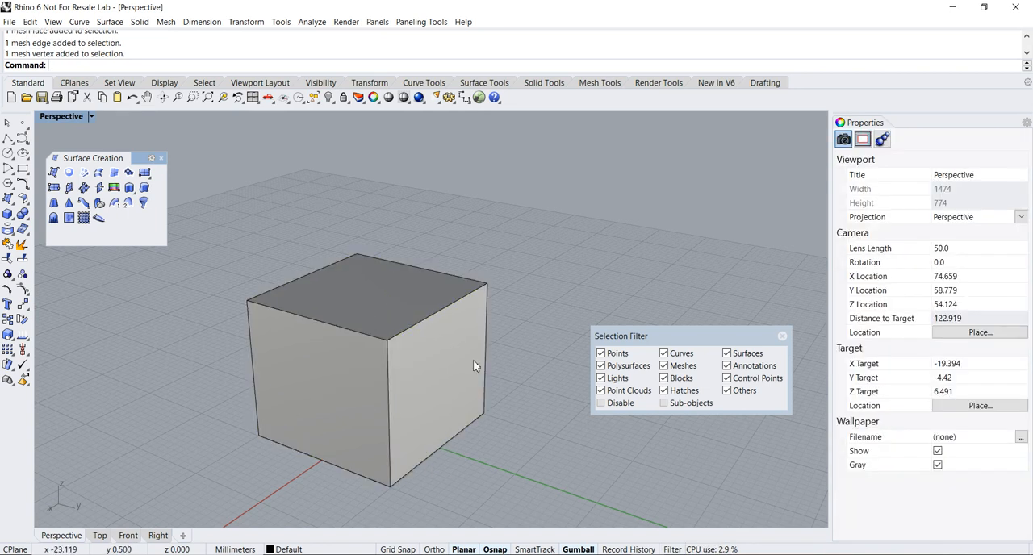
- Extrude the mesh box's side face outward along the green axis with the gumball, and undo the extrusion
ctrl+shift+click(437, 381)
drag(458, 391, 562, 424)
scroll(562, 438, down, 2)
shift+right_drag(563, 438, 448, 419)
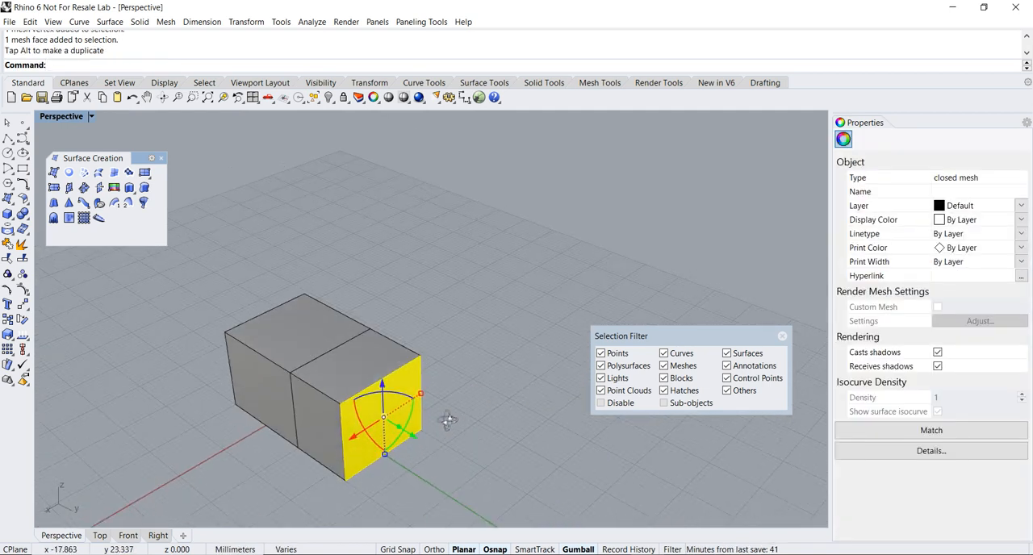
scroll(419, 387, up, 2)
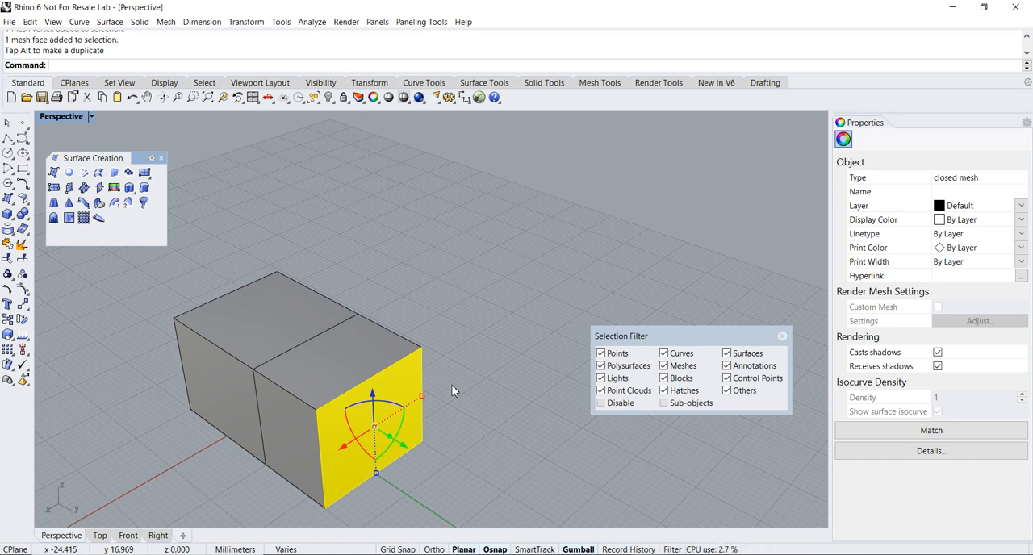
key(ctrl+z)
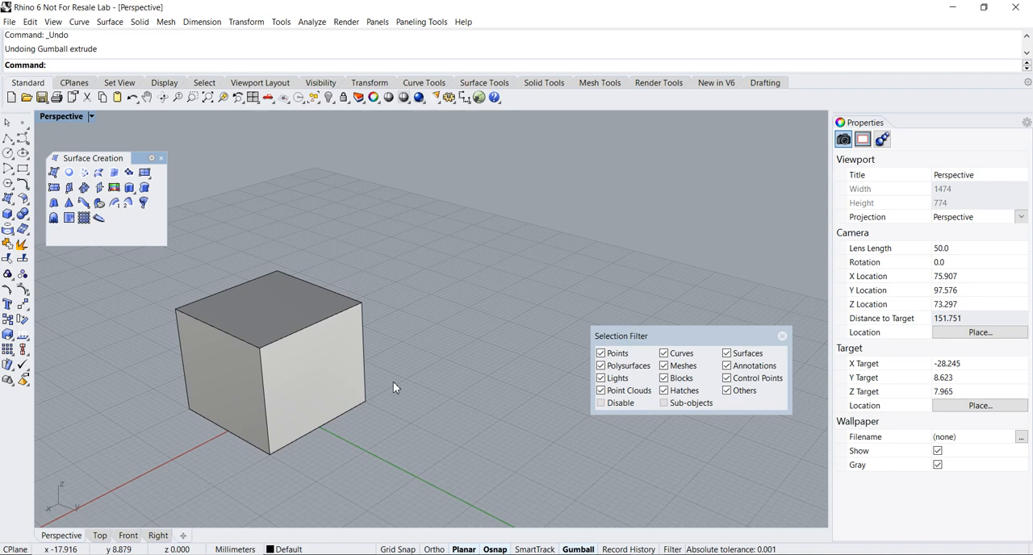
- Enable Sub-objects in the Selection Filter, keeping the filter clear of the mesh box
scroll(393, 382, up, 3)
drag(644, 337, 551, 292)
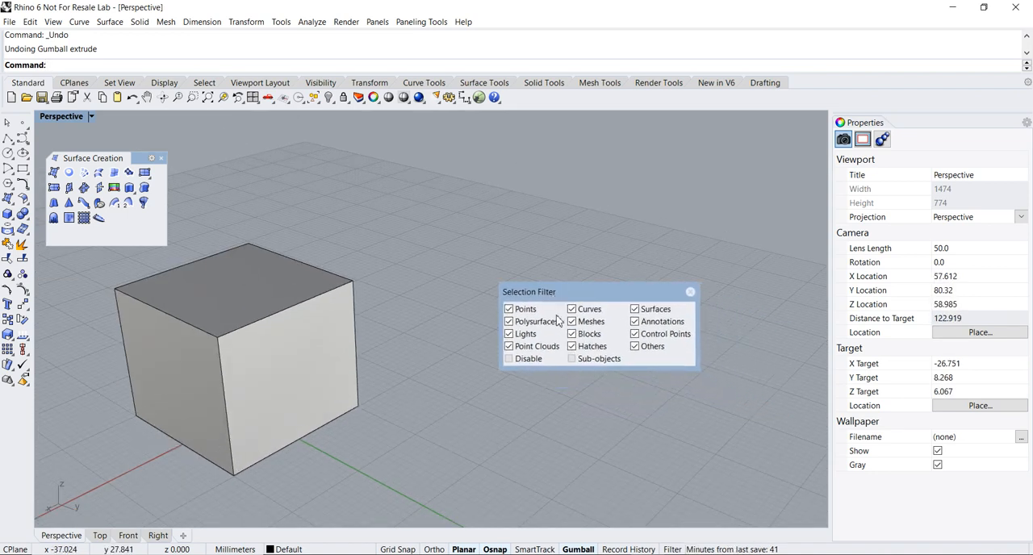
click(573, 360)
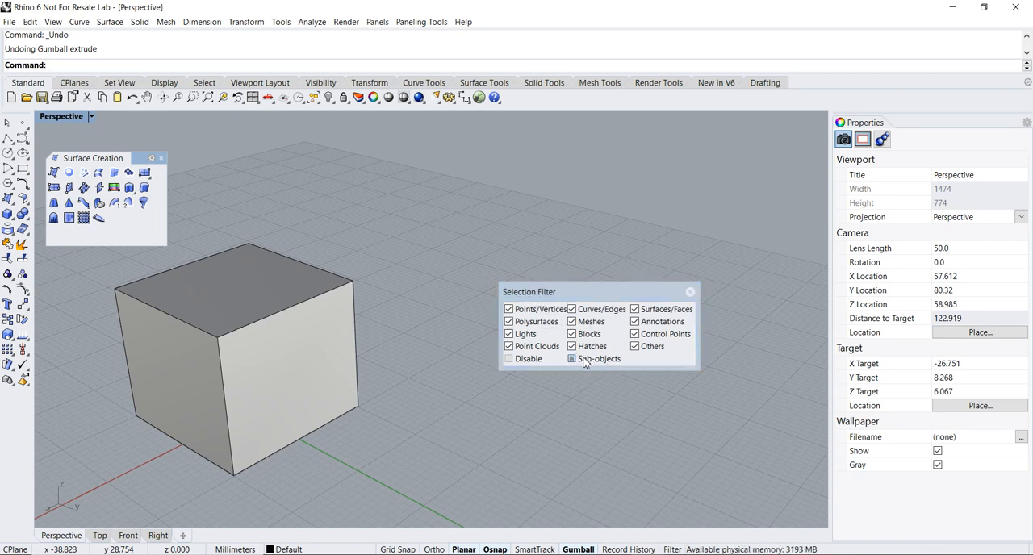
click(583, 361)
click(583, 361)
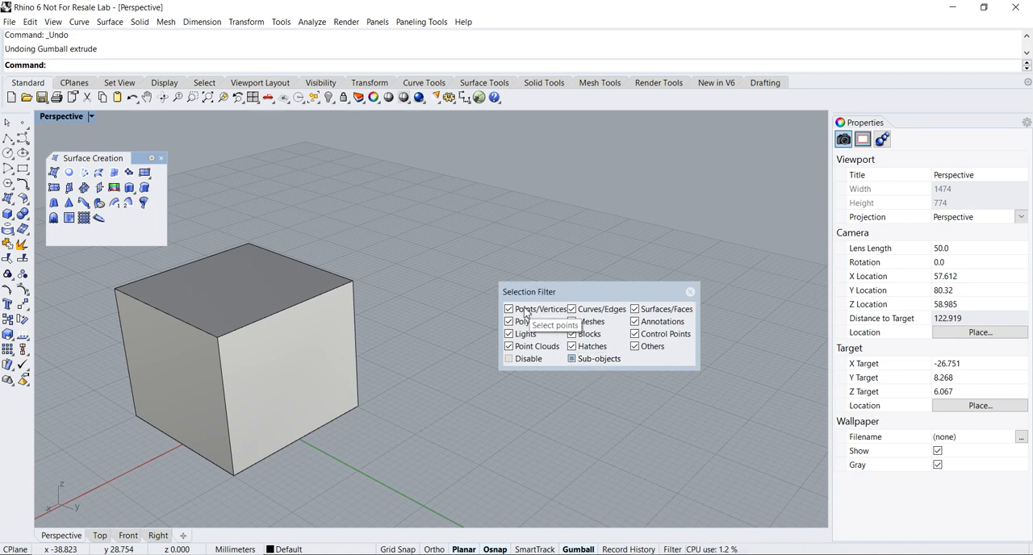
drag(539, 295, 530, 309)
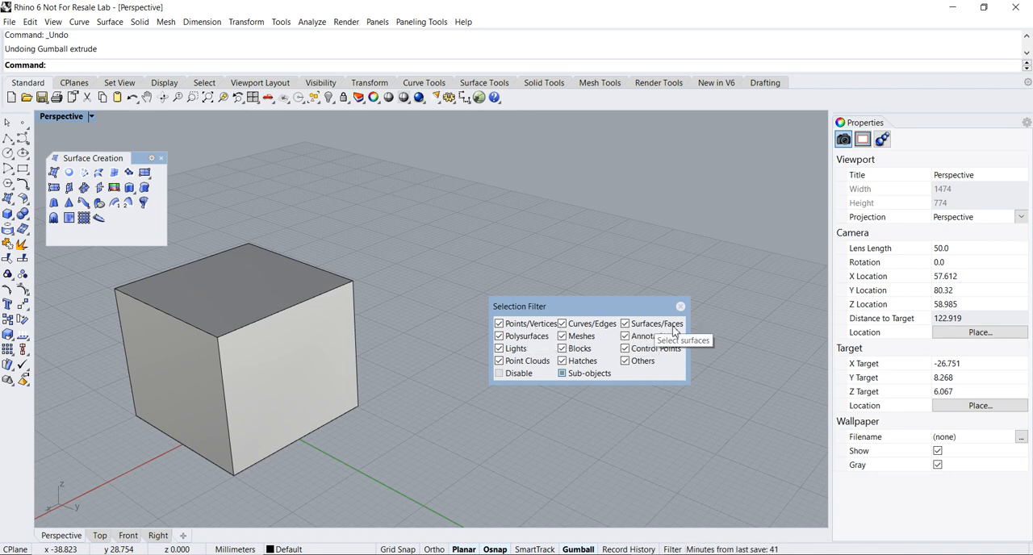
drag(612, 307, 670, 311)
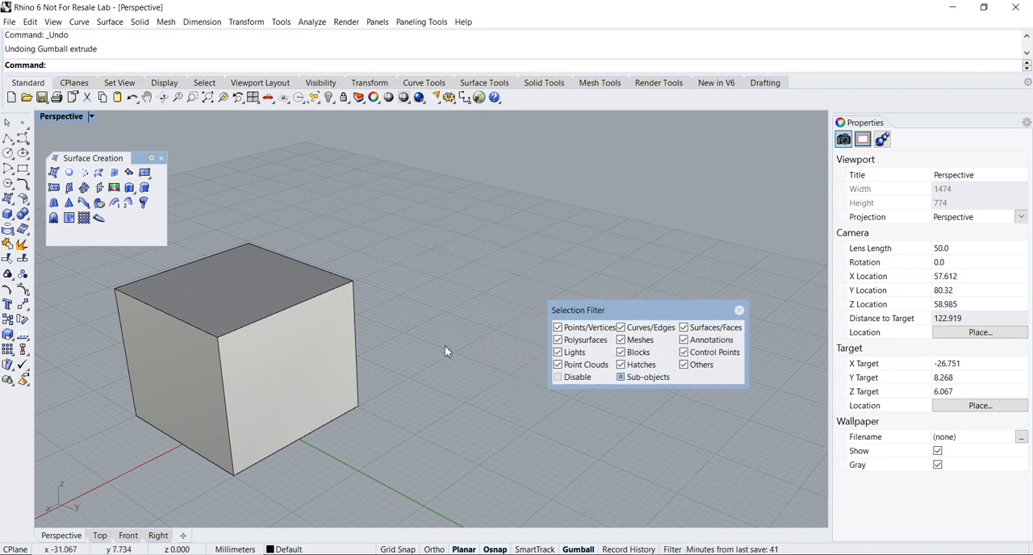
- Pull the mesh box's side face outward along the green axis as a gumball extrusion
ctrl+shift+click(285, 385)
right_drag(286, 385, 398, 399)
drag(393, 401, 482, 402)
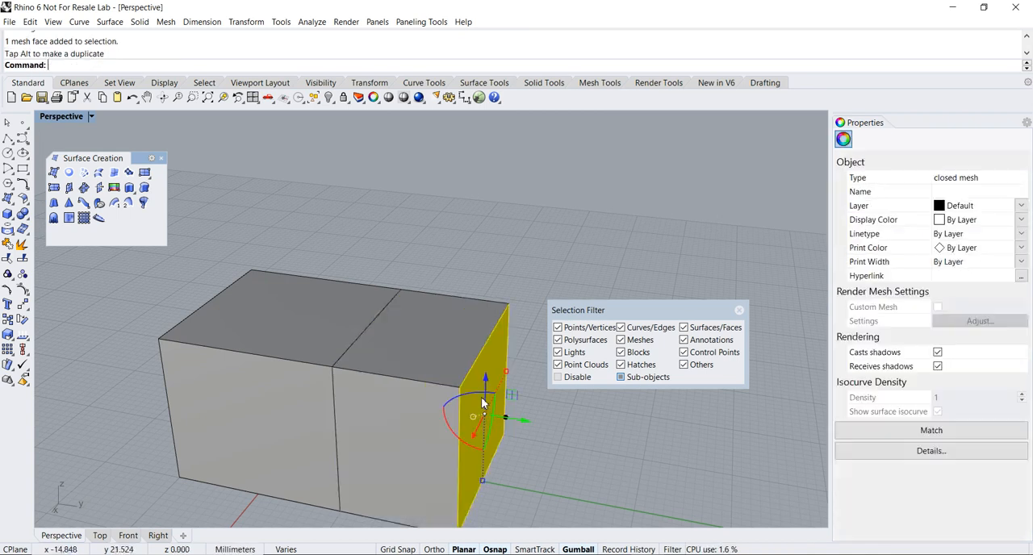
- Extrude the added section's top face upward and select the outer edge of the raised top
ctrl+shift+click(422, 348)
drag(428, 309, 420, 265)
ctrl+shift+click(482, 282)
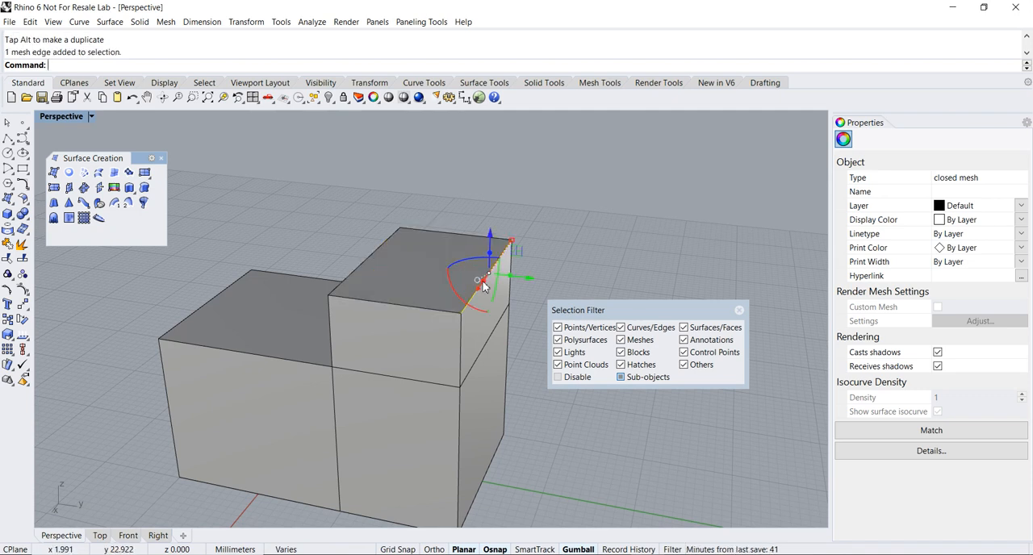
- Move the raised section's outer top edge outward along the green axis and select the edge's near corner vertex
drag(532, 281, 561, 282)
right_drag(449, 369, 430, 365)
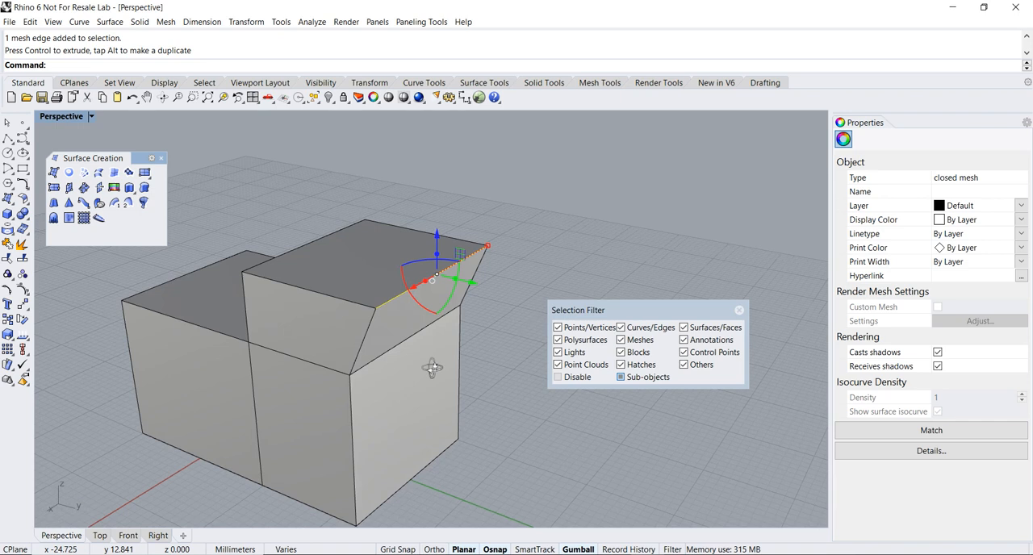
ctrl+shift+click(373, 309)
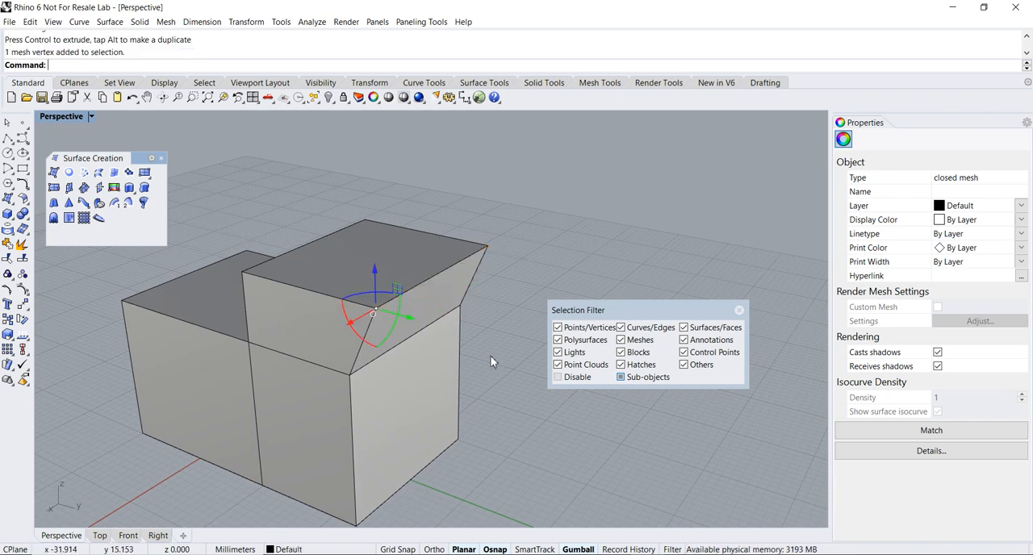
- Deselect the vertex and undo the edge move and gumball extrusions back to the original mesh box
key(Escape)
key(ctrl+z)
key(ctrl+z)
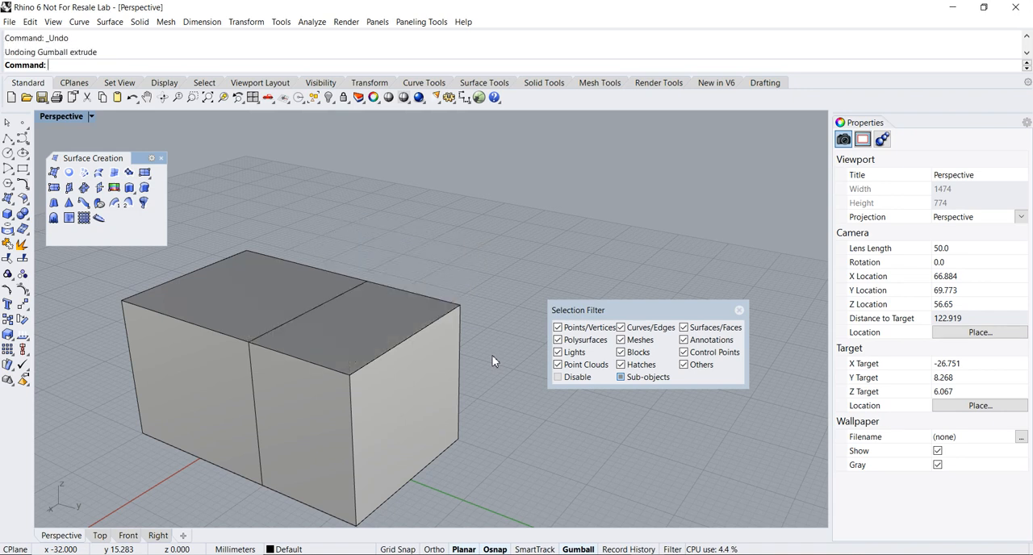
key(ctrl+z)
right_drag(401, 340, 424, 359)
scroll(419, 353, up, 2)
scroll(419, 357, down, 2)
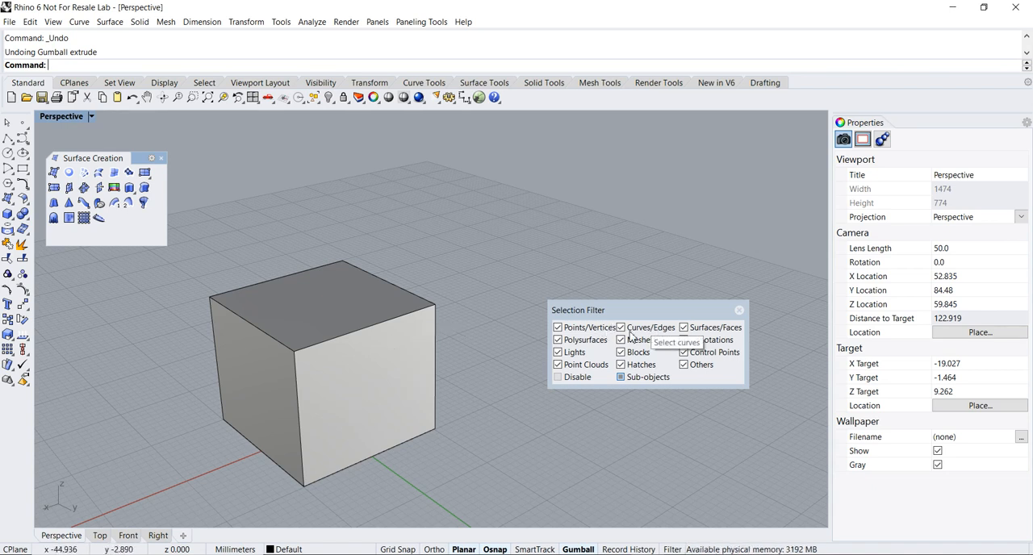
right_drag(444, 348, 462, 337)
scroll(451, 331, up, 2)
scroll(452, 331, down, 2)
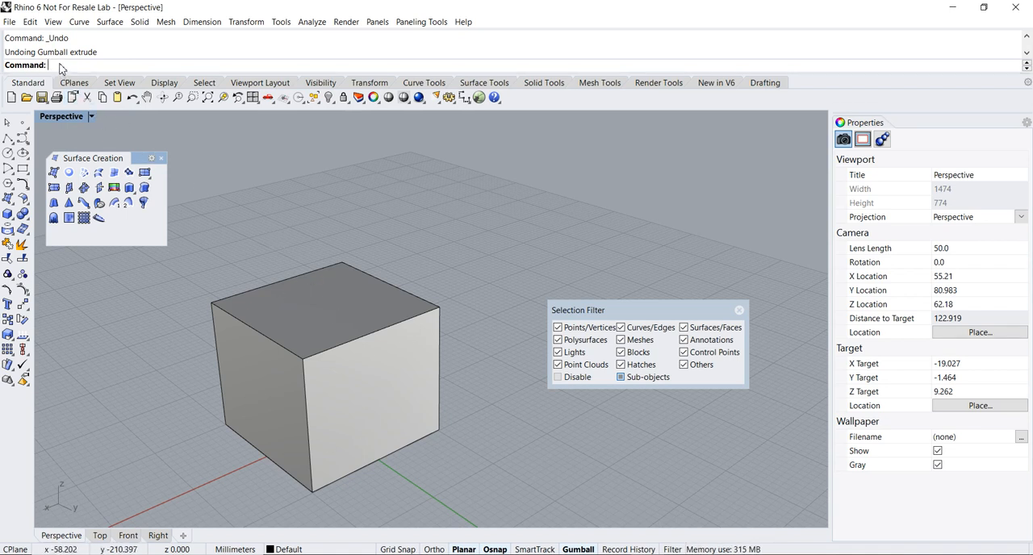
- Convert the mesh box to a SubD with ToSubD, using Creases=No, Corners=No and DeleteInput=Yes
text(Tor)
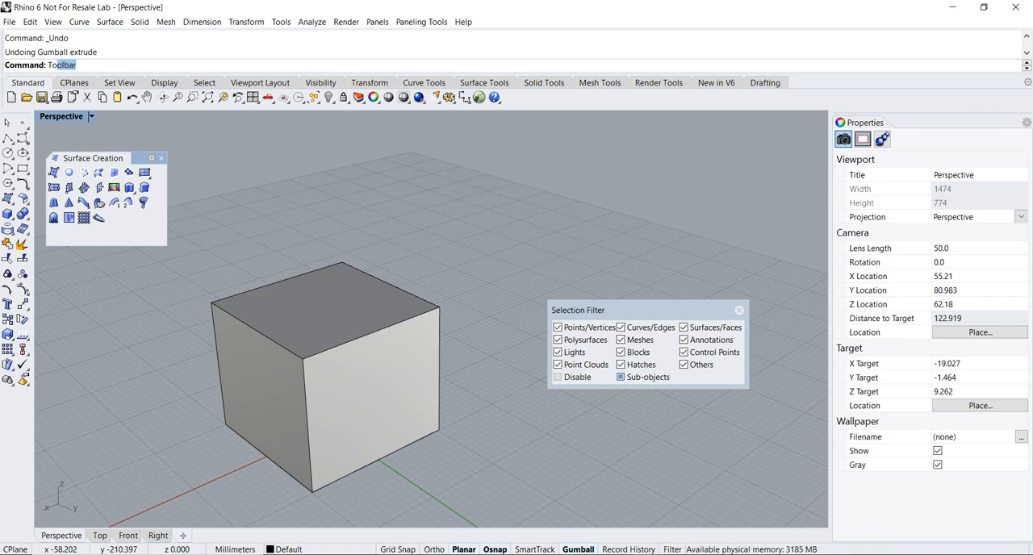
text(ub)
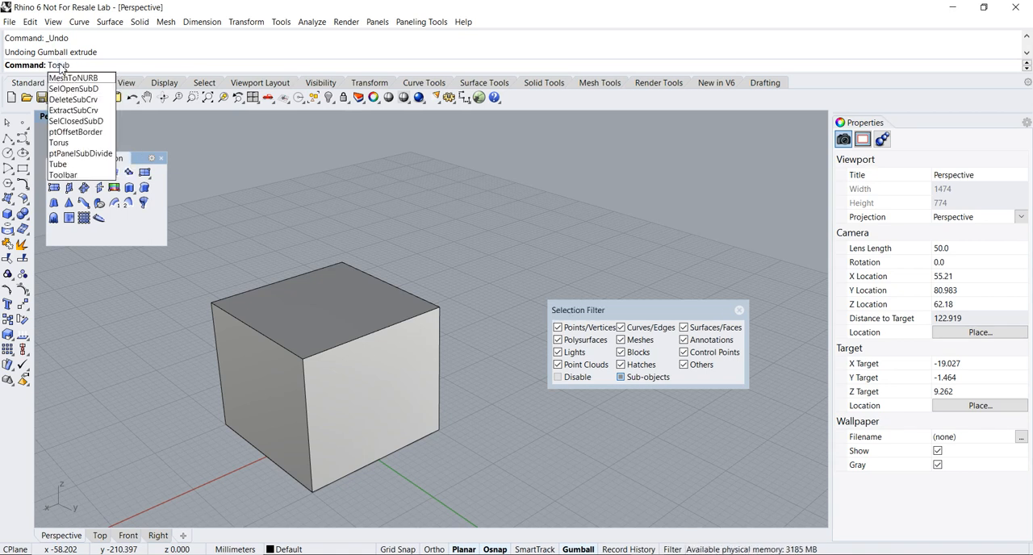
text(d)
key(Return)
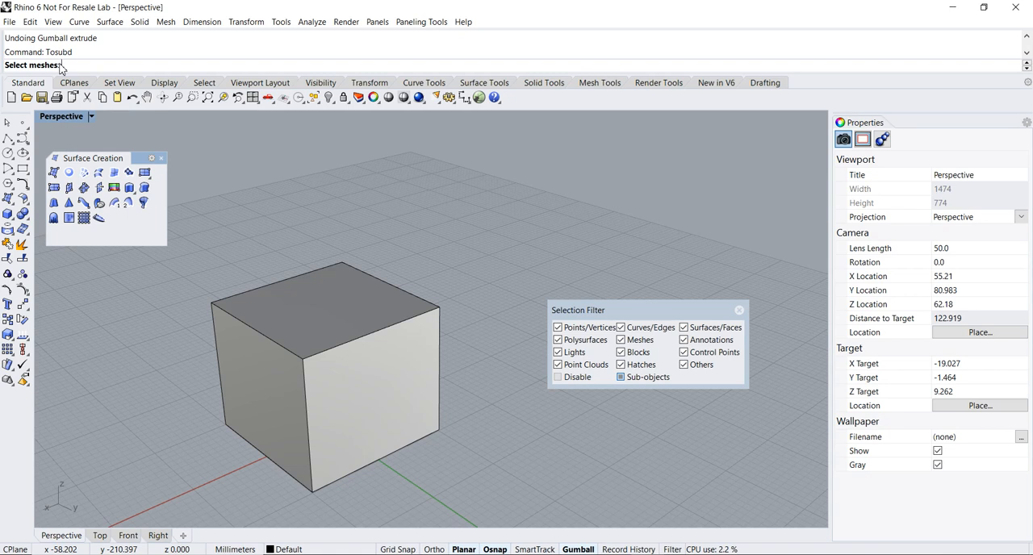
click(311, 319)
key(Return)
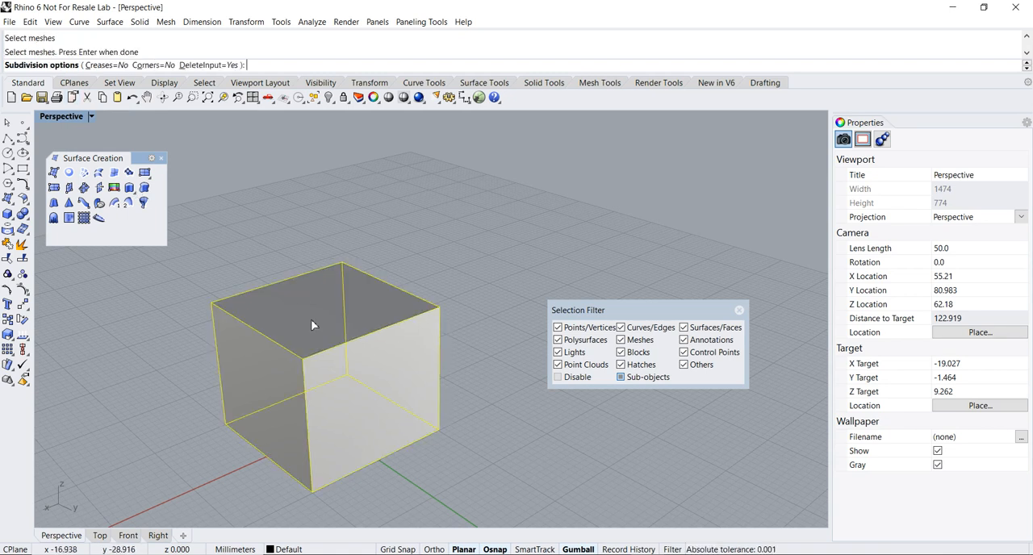
key(Return)
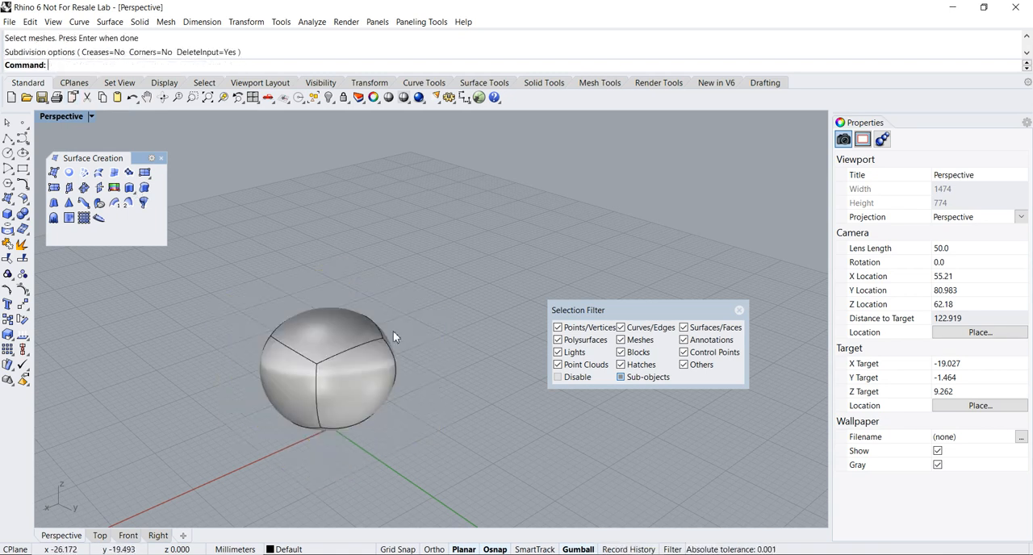
- Reposition the Selection Filter higher up, clear of the rounded SubD shape
scroll(394, 335, up, 3)
scroll(395, 346, down, 2)
drag(626, 314, 682, 280)
right_drag(484, 338, 431, 362)
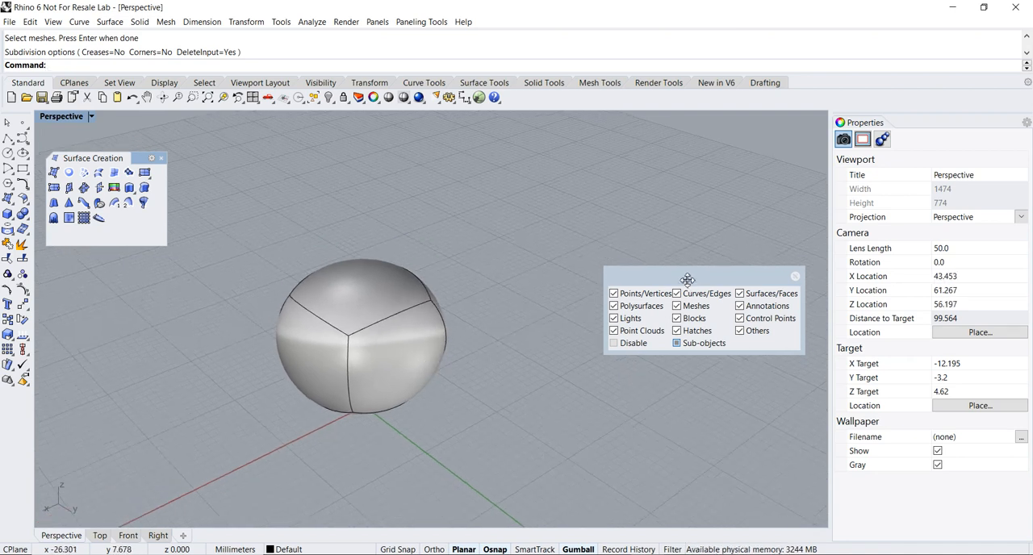
drag(687, 276, 632, 241)
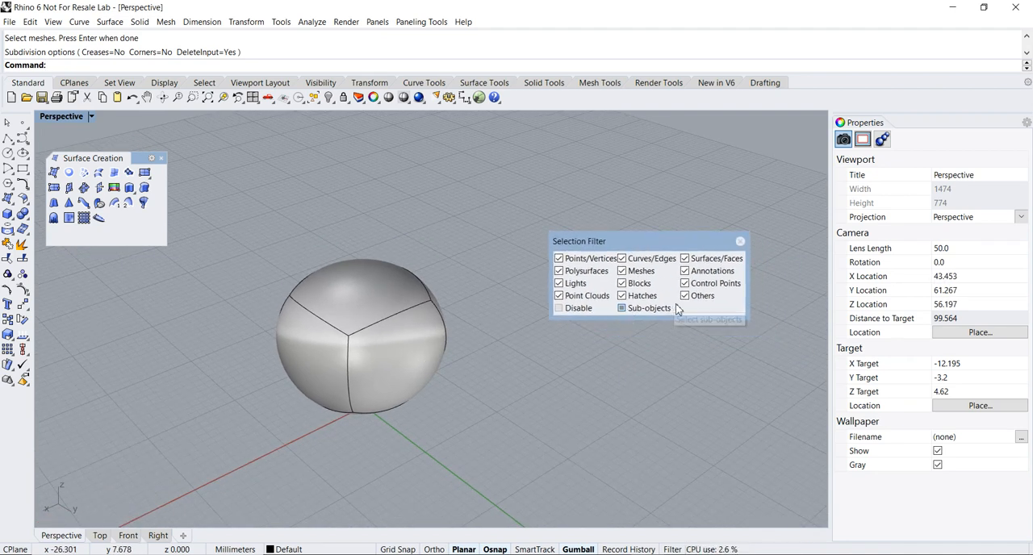
- Extrude the SubD's side face outward along the green axis with the gumball
click(405, 365)
right_drag(478, 419, 491, 403)
drag(446, 381, 540, 423)
right_drag(540, 423, 402, 396)
- Extrude the opposite end face of the SubD outward along the green axis to lengthen the body
click(373, 402)
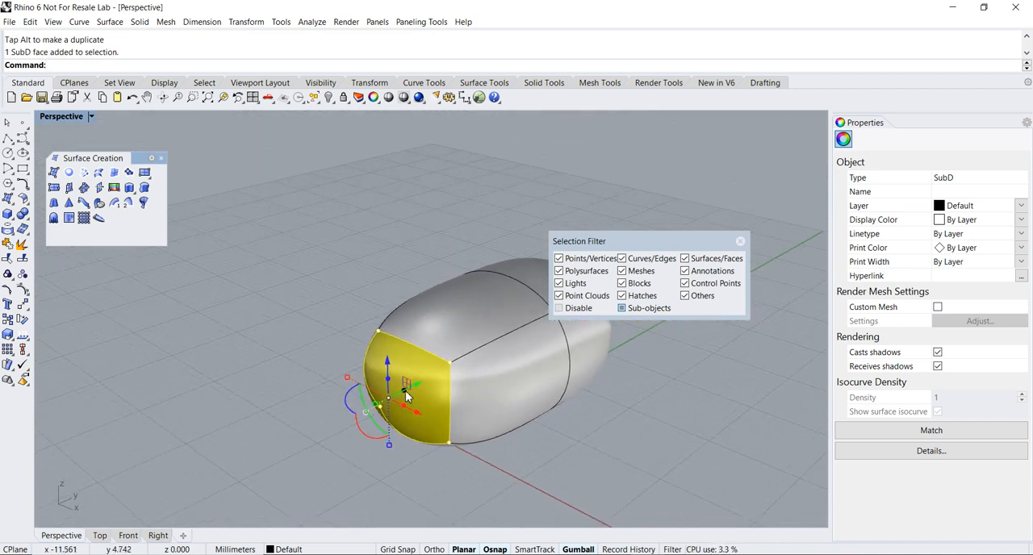
ctrl+drag(404, 391, 266, 454)
scroll(460, 382, down, 5)
right_drag(460, 382, 321, 415)
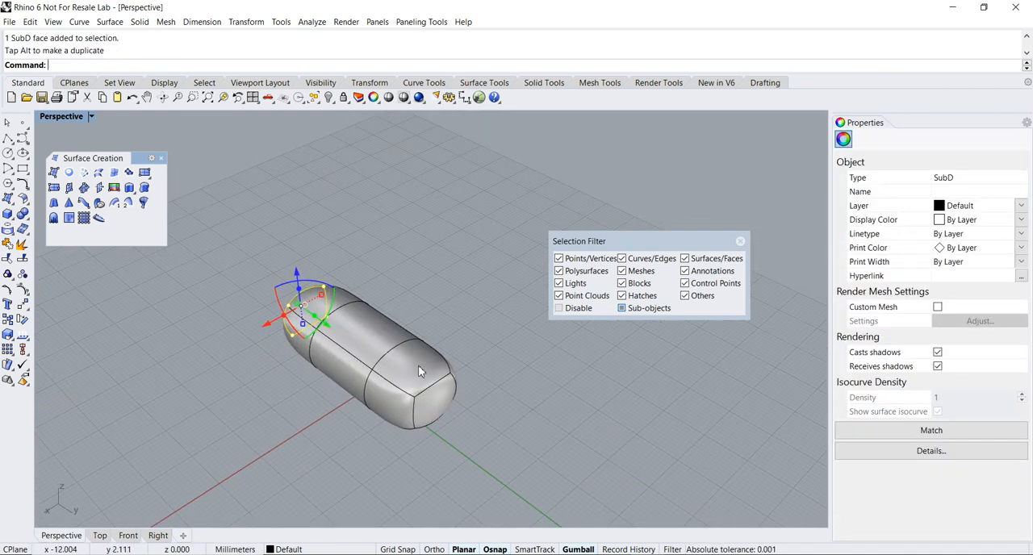
- Extrude the top face of one end section of the SubD body upward along the blue axis
click(418, 367)
right_drag(468, 379, 455, 316)
scroll(451, 338, up, 4)
ctrl+drag(393, 314, 410, 240)
right_drag(286, 354, 479, 439)
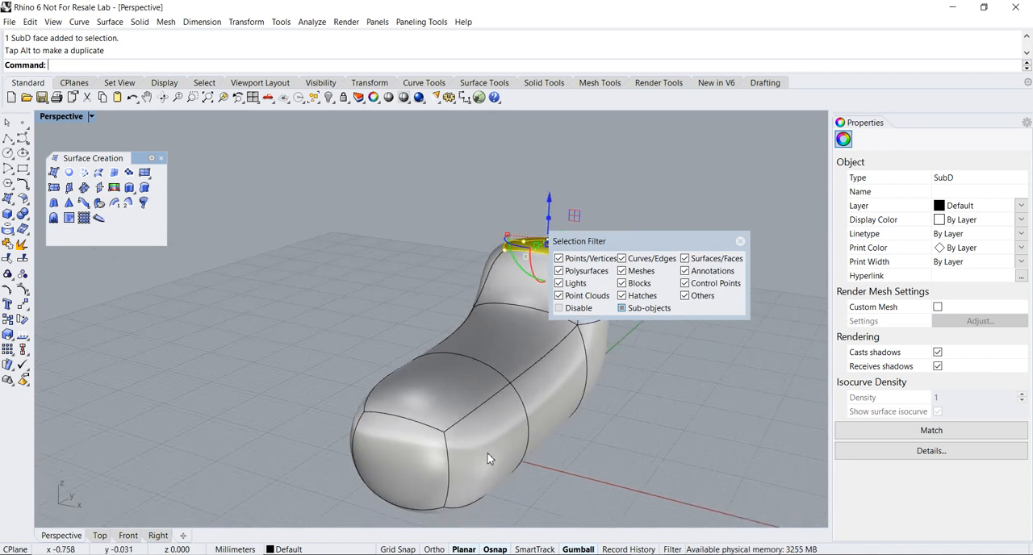
- Extrude the side face of the SubD's low end section outward along the red axis
ctrl+shift+click(488, 458)
ctrl+drag(516, 474, 599, 489)
right_drag(410, 421, 508, 429)
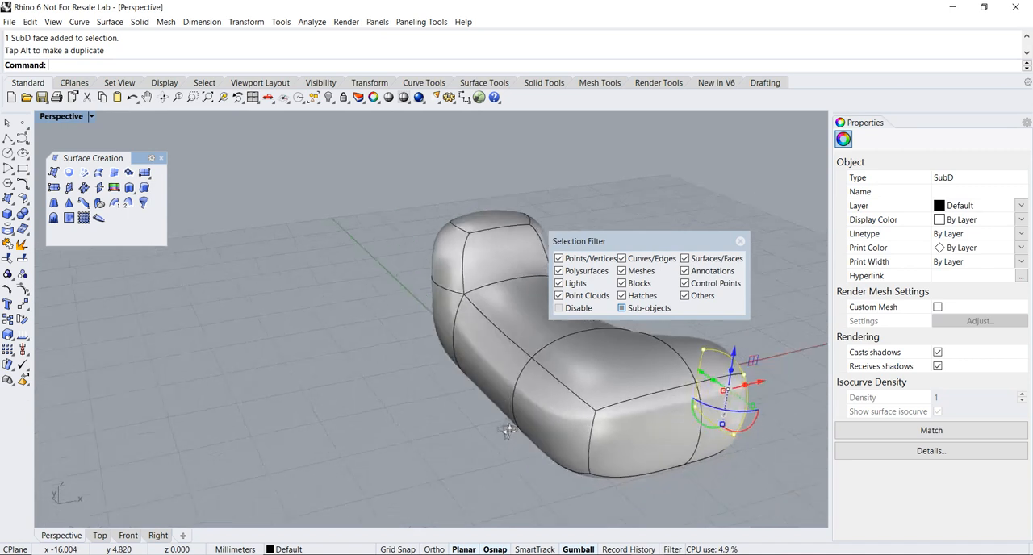
- Extrude the opposite side face of the low end section outward to form a crossbar, and clear the selection
ctrl+shift+click(552, 419)
ctrl+drag(565, 430, 485, 442)
right_drag(485, 442, 425, 424)
click(326, 282)
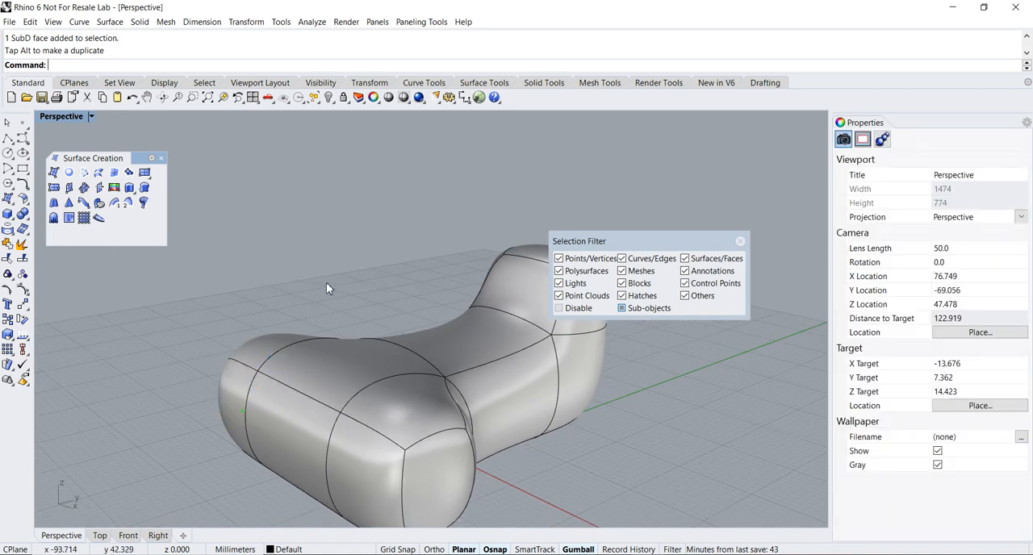
- Raise the middle edge along the crossbar's outer top side with the gumball and deselect it
ctrl+shift+click(297, 393)
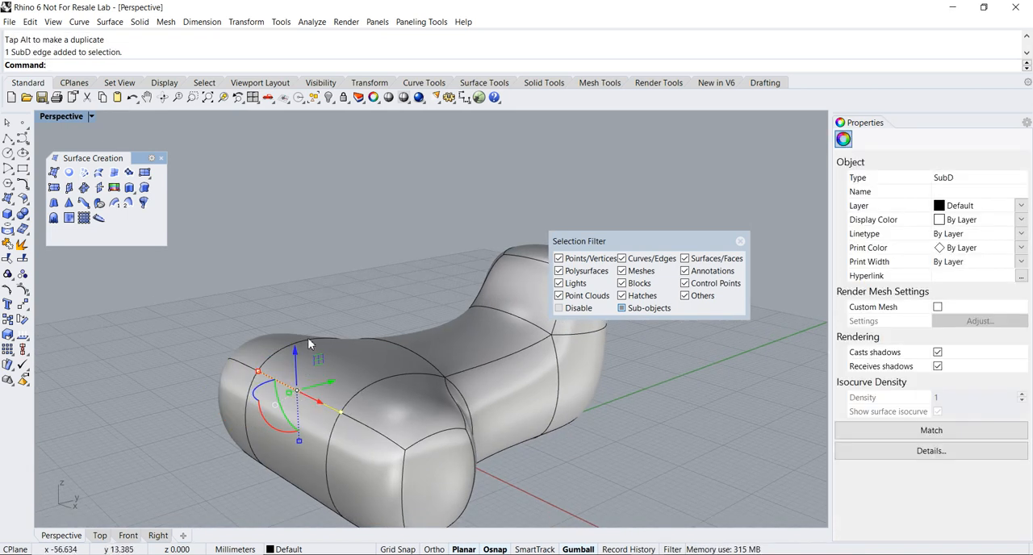
drag(295, 350, 292, 326)
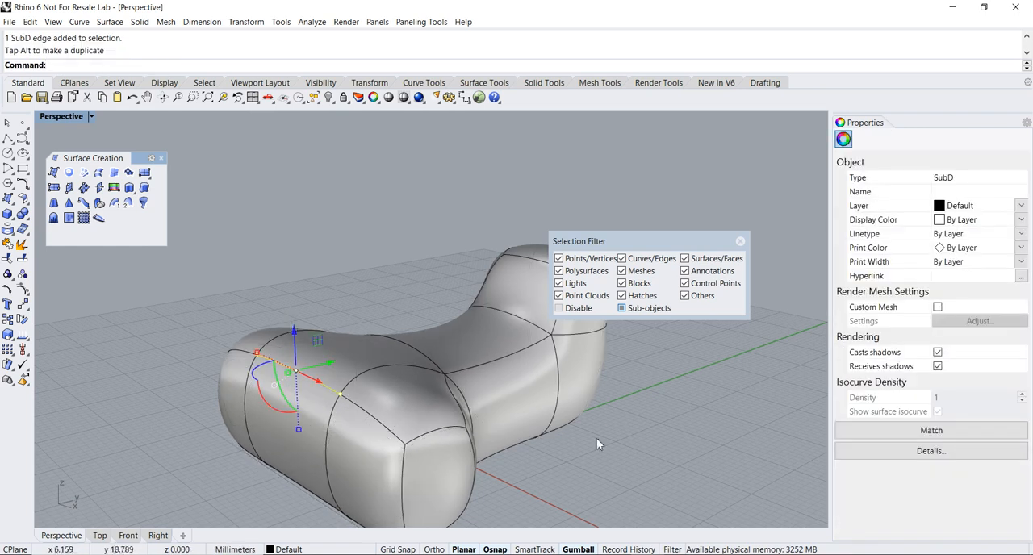
click(495, 469)
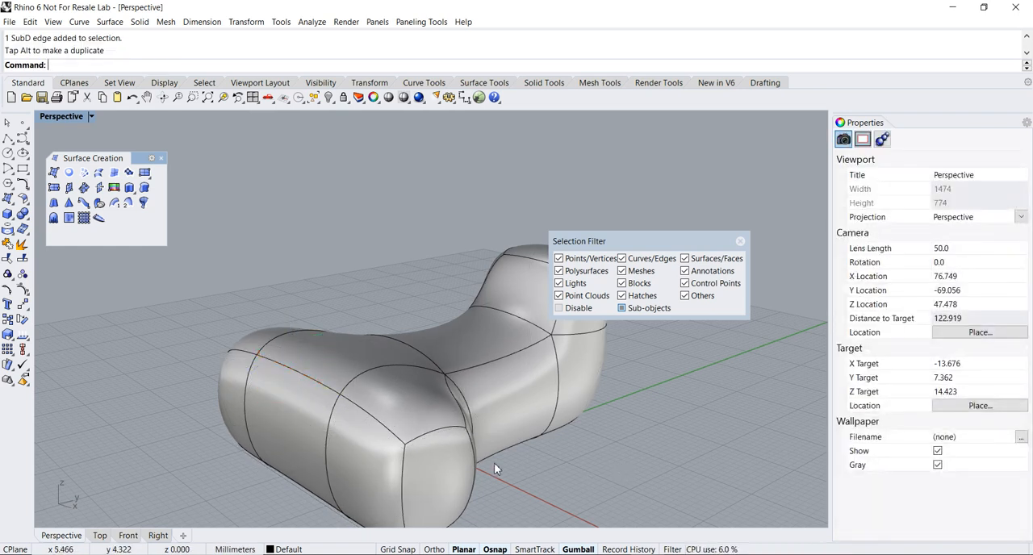
click(405, 446)
right_drag(319, 411, 434, 430)
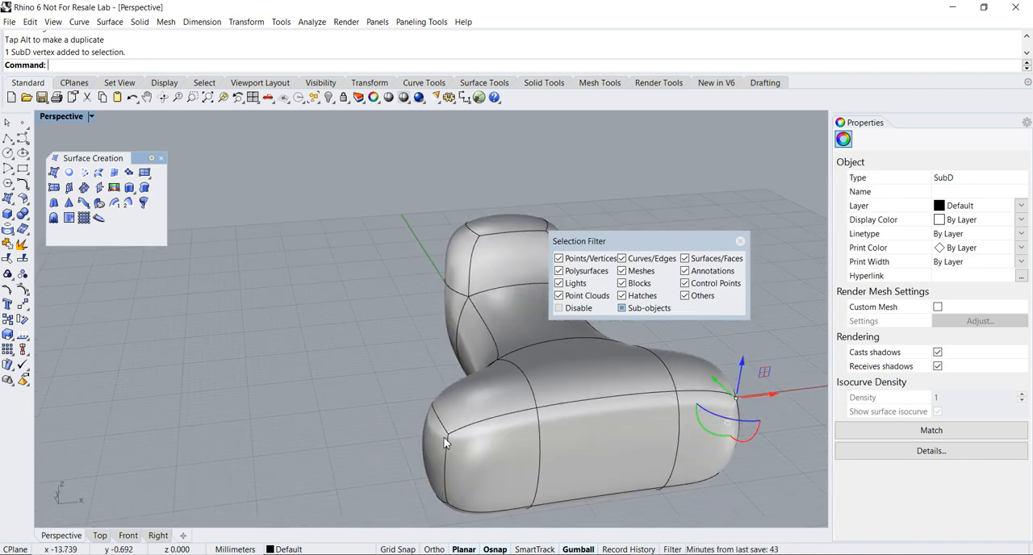
click(447, 434)
right_drag(587, 454, 531, 449)
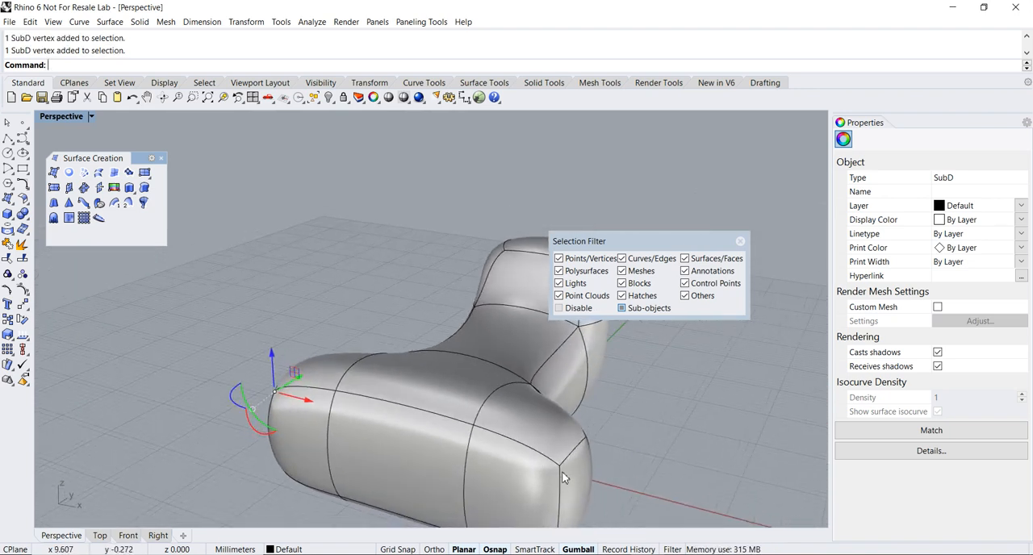
click(558, 468)
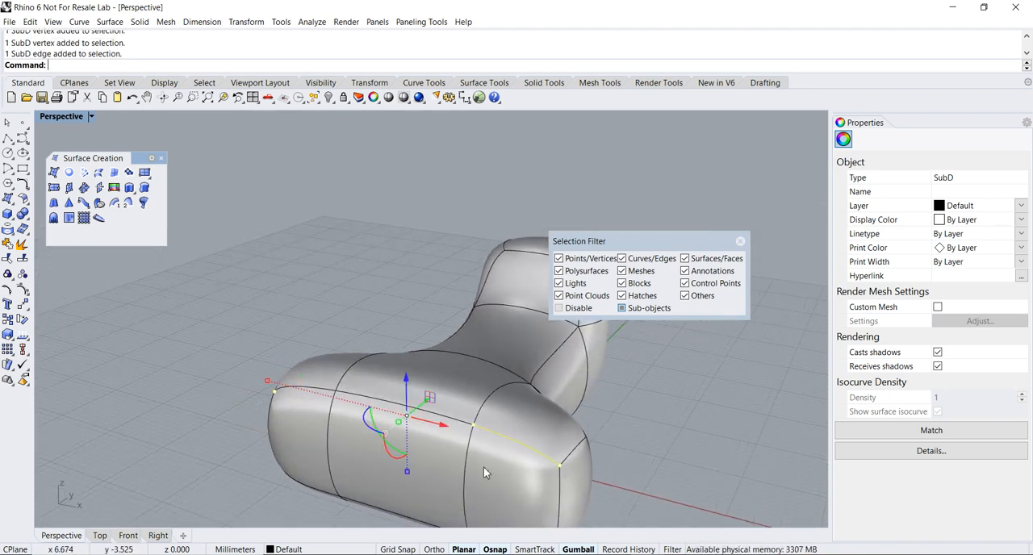
click(349, 311)
- Select the two end vertices along the crossbar's outer top side, move them together with the gumball, and deselect them
right_drag(299, 391, 435, 446)
click(375, 429)
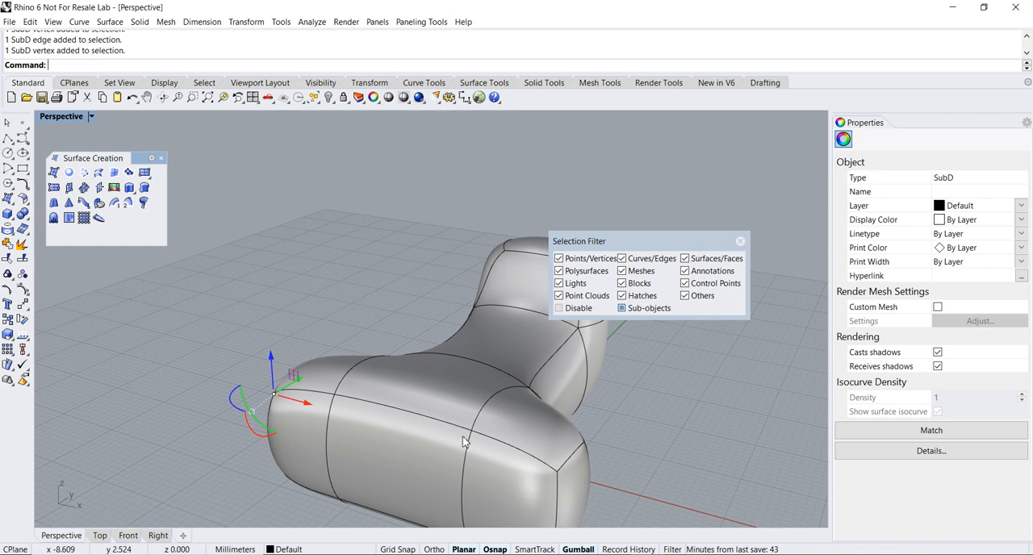
ctrl+shift+click(558, 476)
right_drag(450, 450, 351, 416)
drag(351, 416, 289, 436)
scroll(474, 389, down, 4)
right_drag(563, 441, 428, 410)
key(Escape)
- Select the middle face on the crossbar's outer side
scroll(412, 406, up, 2)
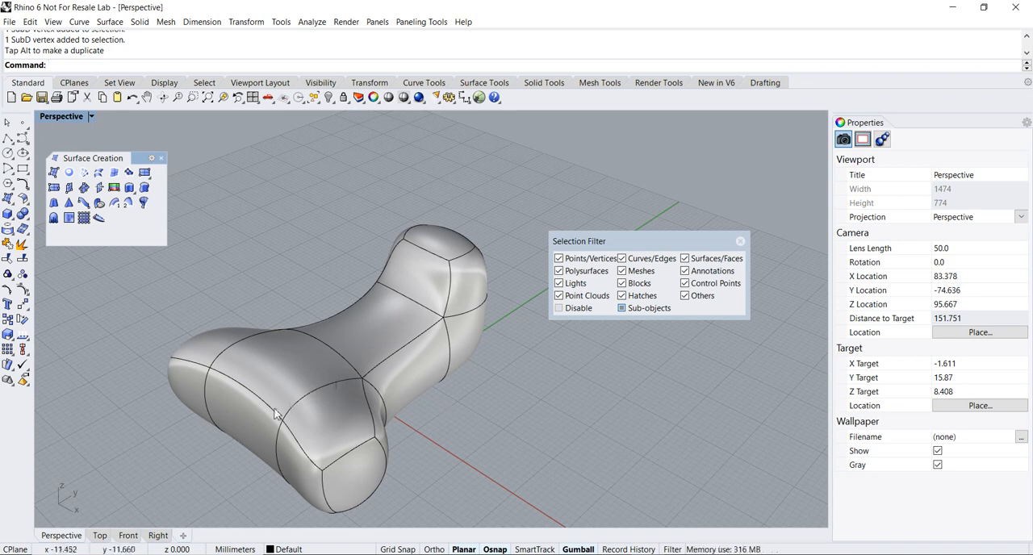
click(244, 419)
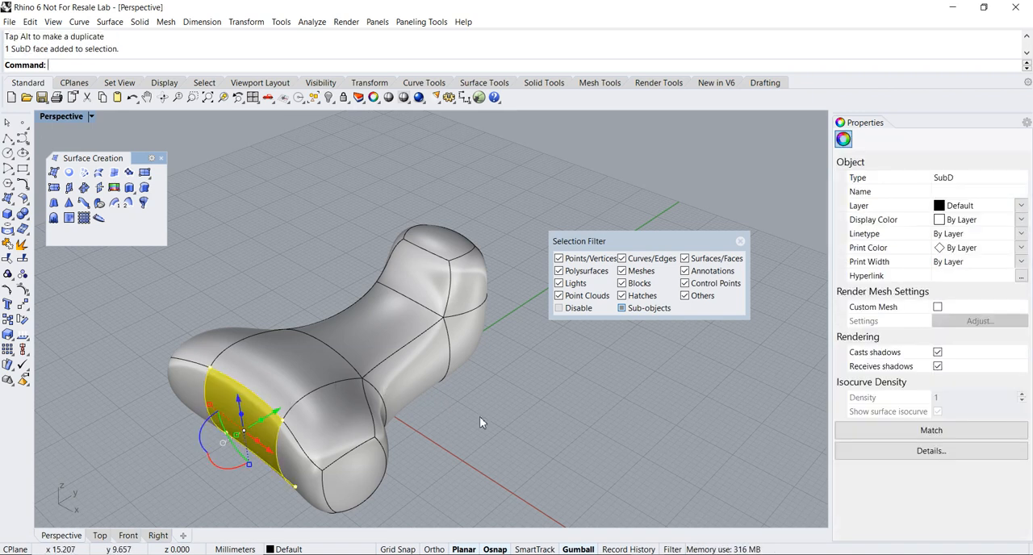